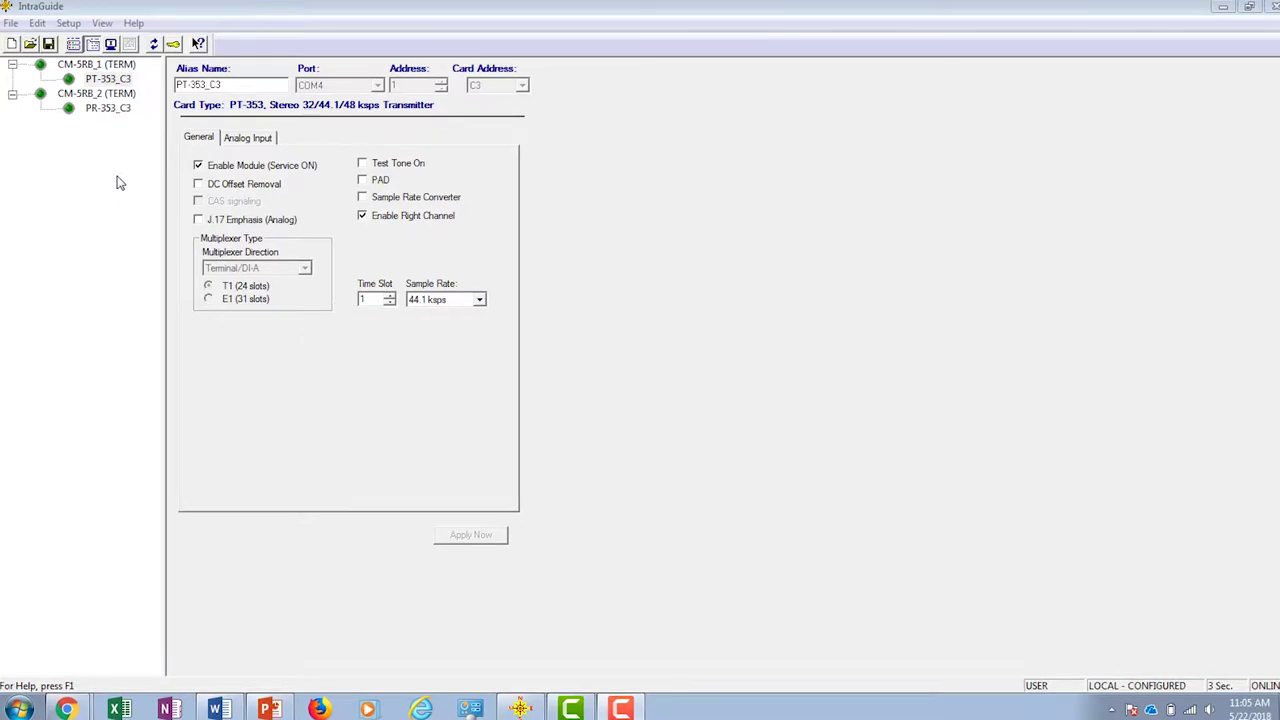
Step: View the PT-353_C3 and PR-353_C3 card settings in IntraGuide, then change the browser address to 192.168.1.1
left_click(105, 81)
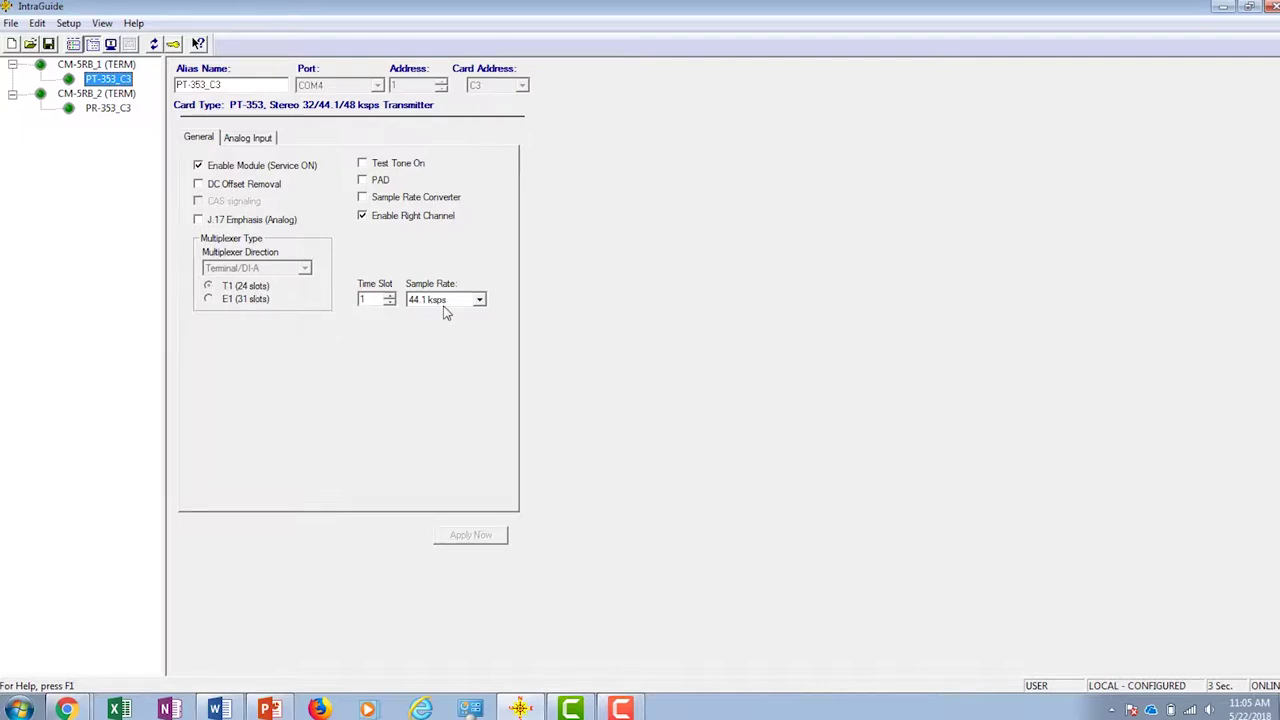
left_click(105, 108)
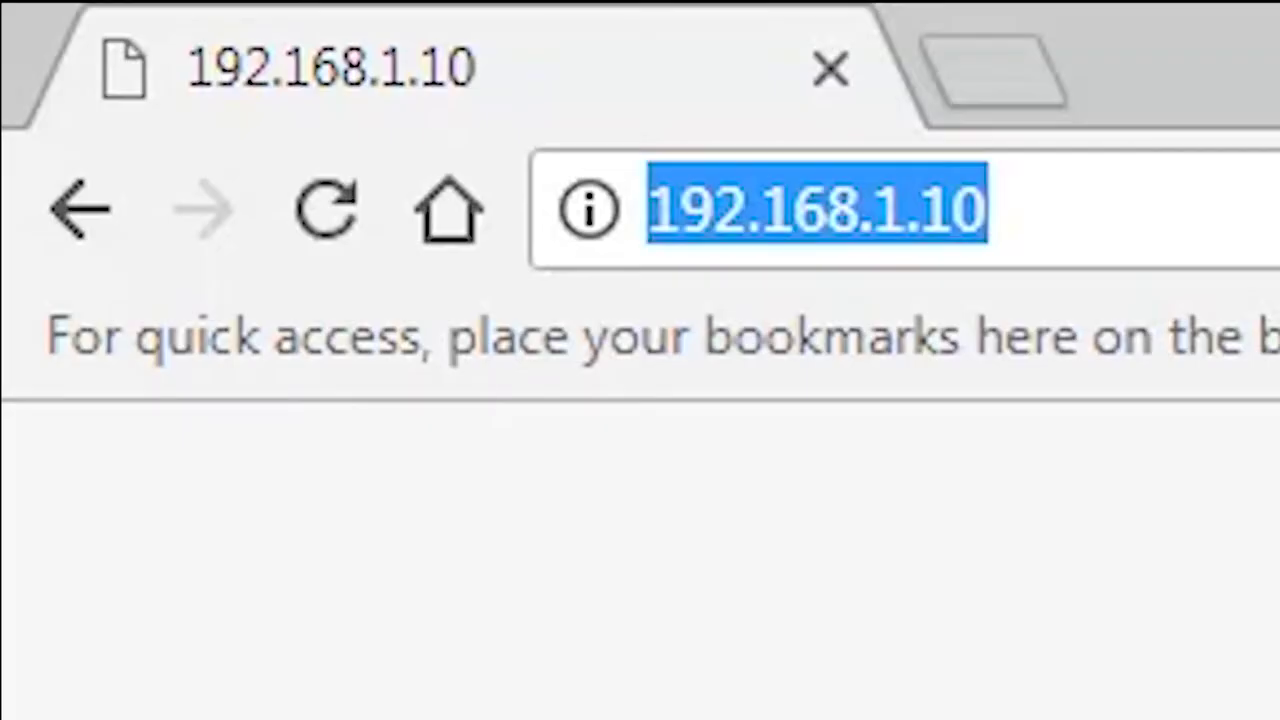
left_click(988, 208)
key("BackSpace")
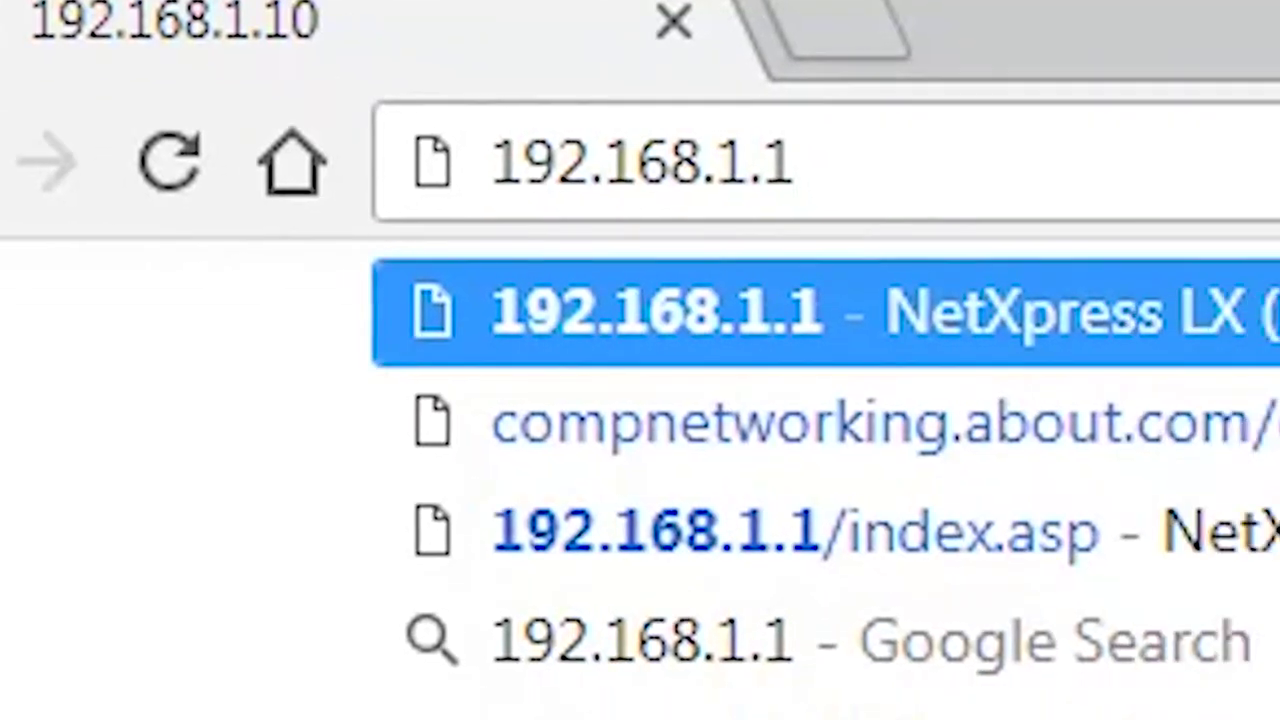
Step: Load the unit at 192.168.1.1 and sign in with the username and password
key("Return")
type("ad")
type("min")
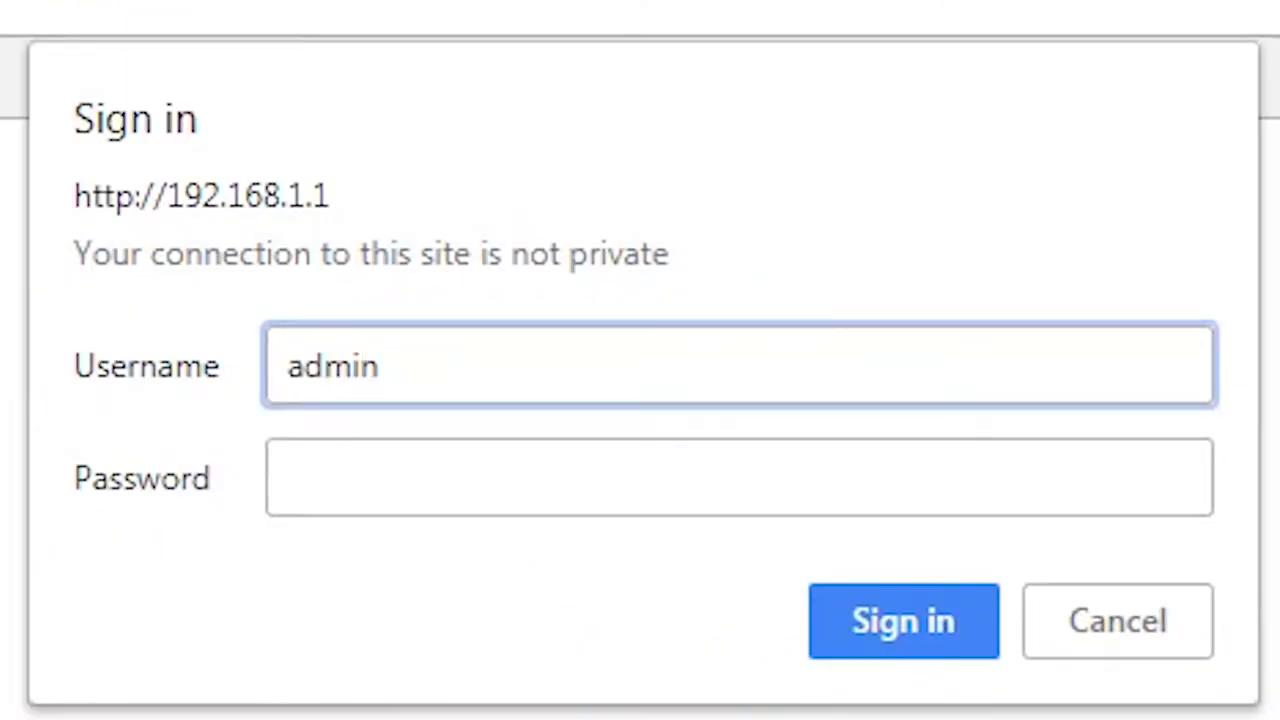
key("Tab")
type("admin")
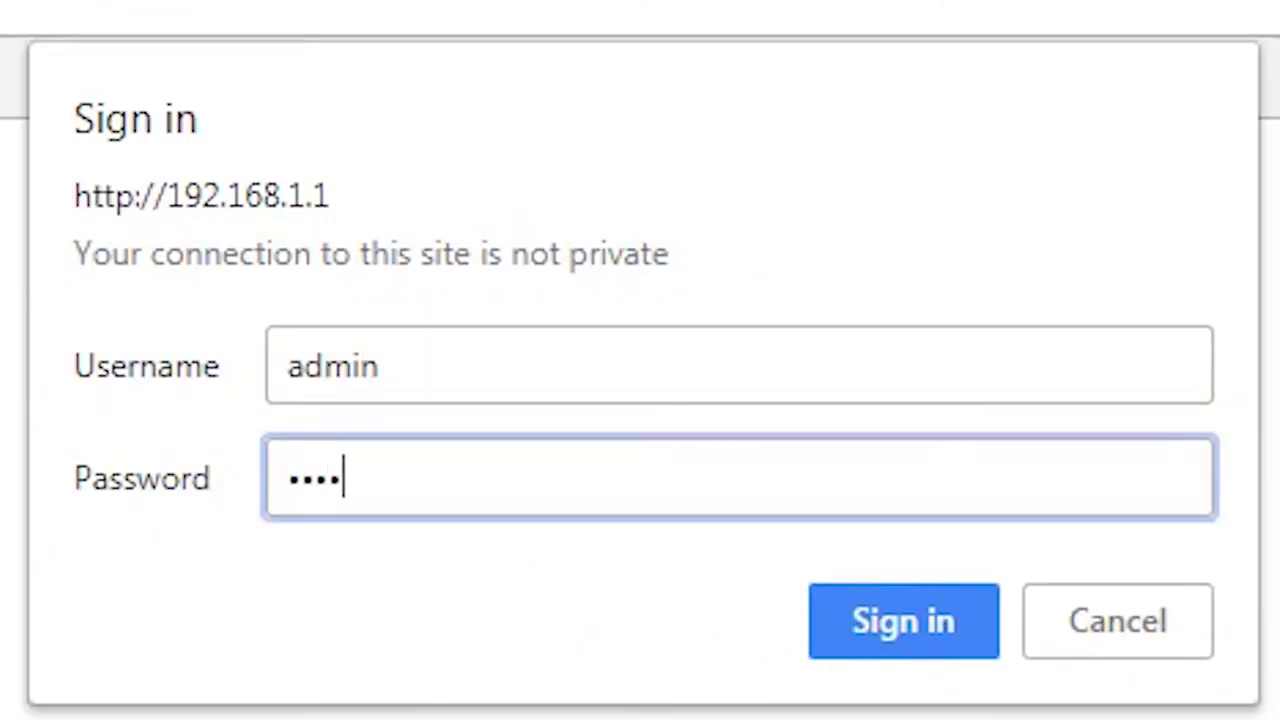
key("Return")
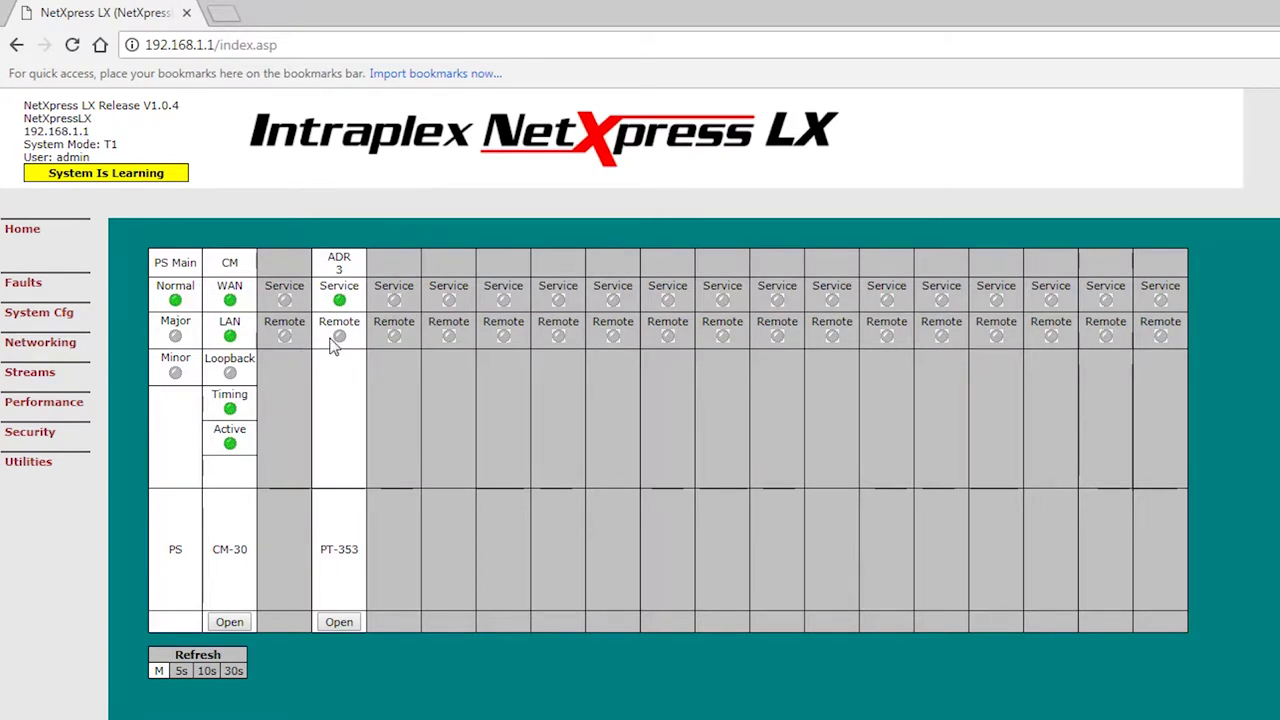
Step: Review the PT-353 module's configuration (timeslot 1, 44.1 ksps stereo) and close it
left_click(339, 622)
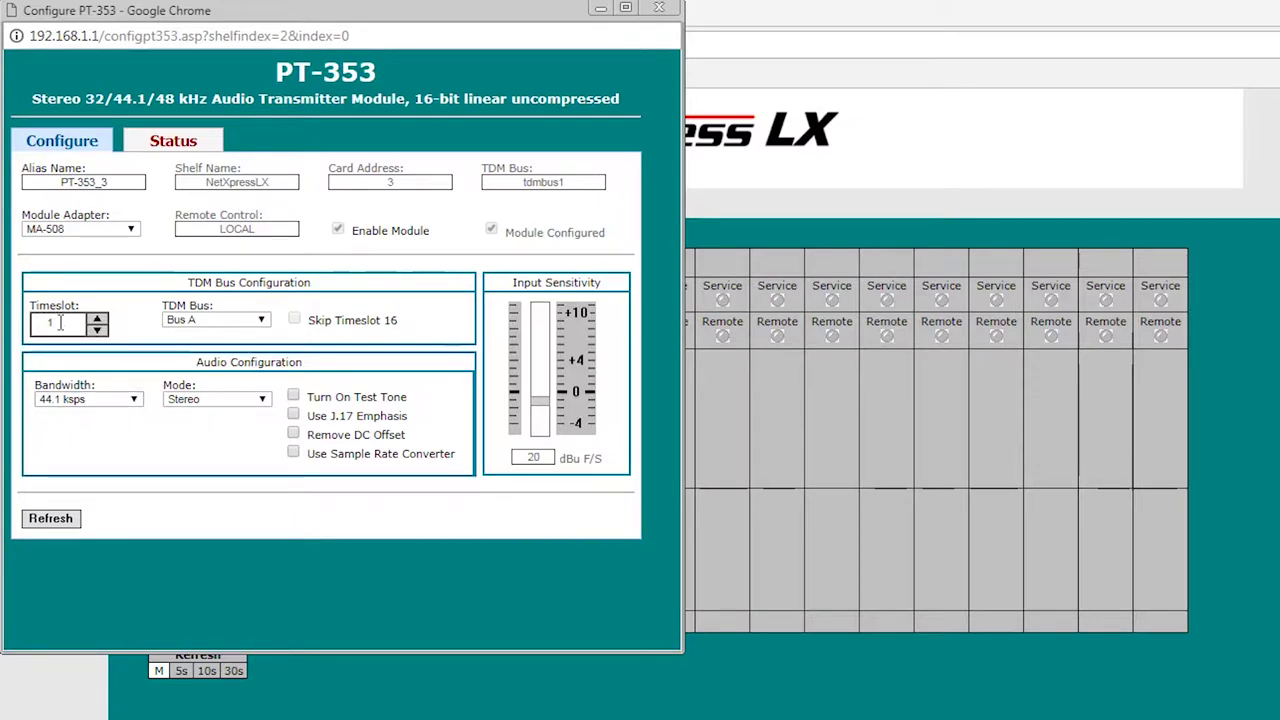
left_click(659, 10)
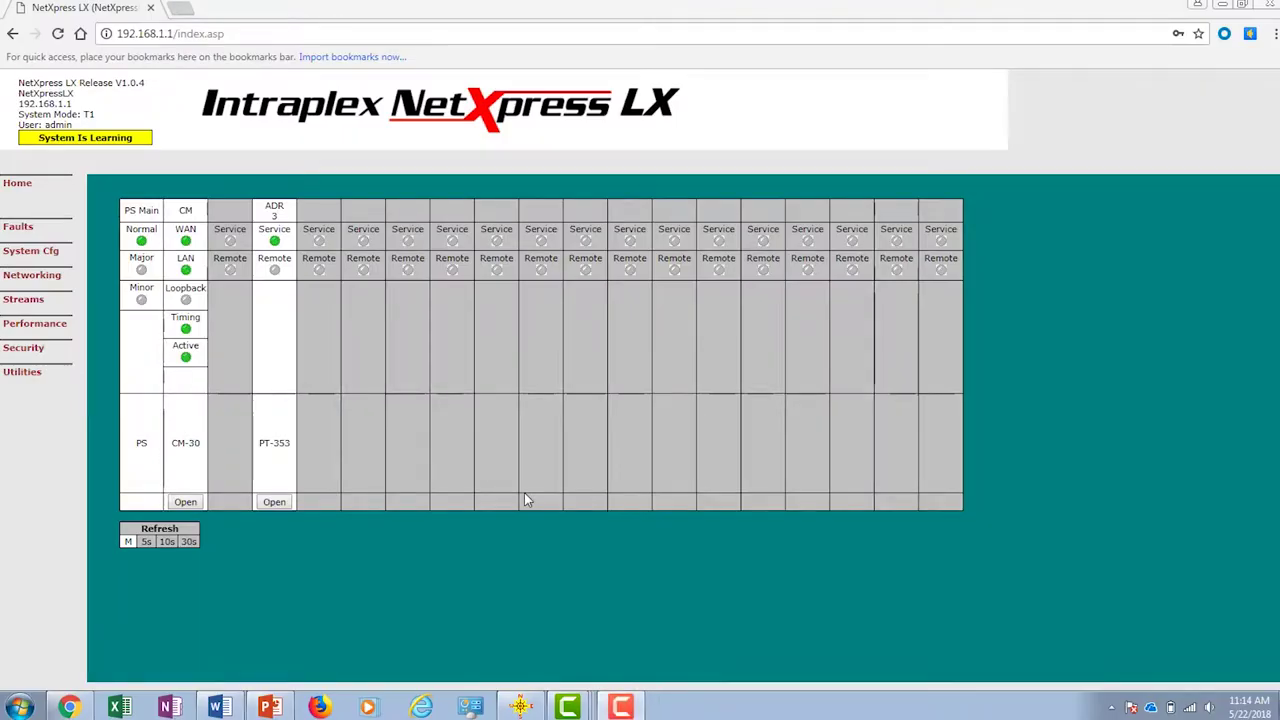
mouse_move(70, 276)
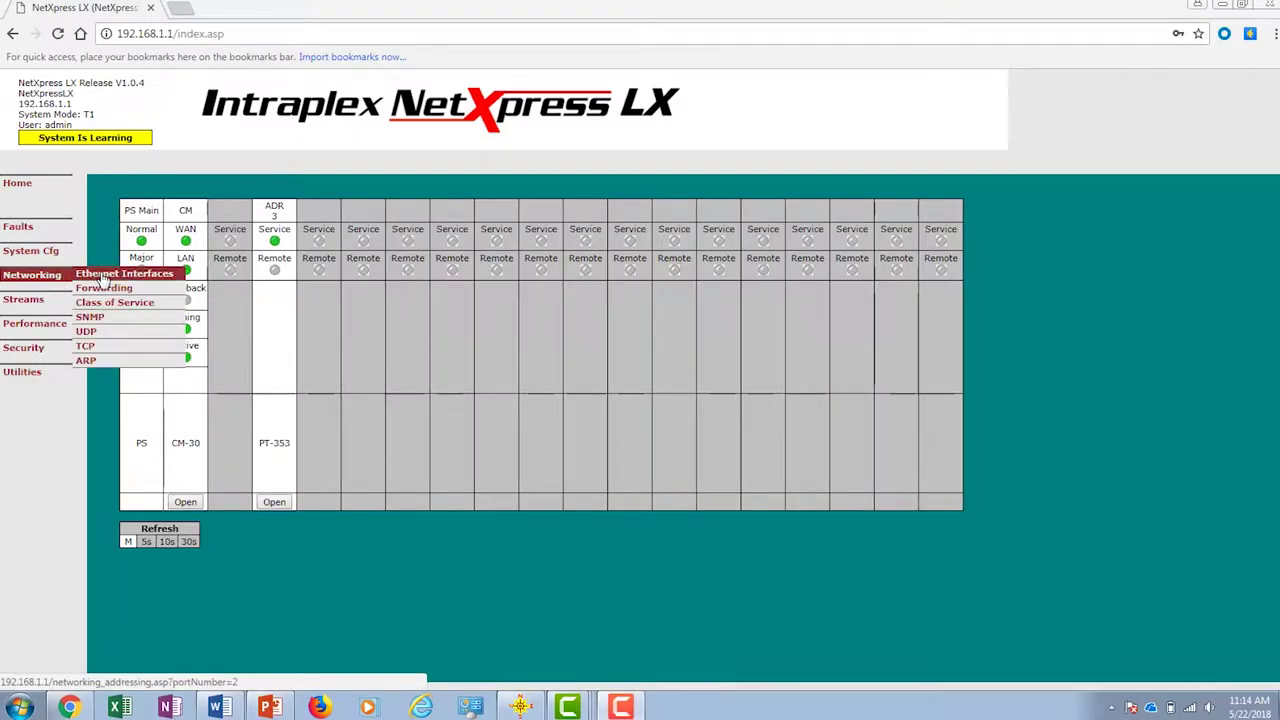
Step: Replace the WAN static IP 192.168.2.1 with 10.10.10.1 in Ethernet Interfaces, then submit and confirm it
left_click(103, 277)
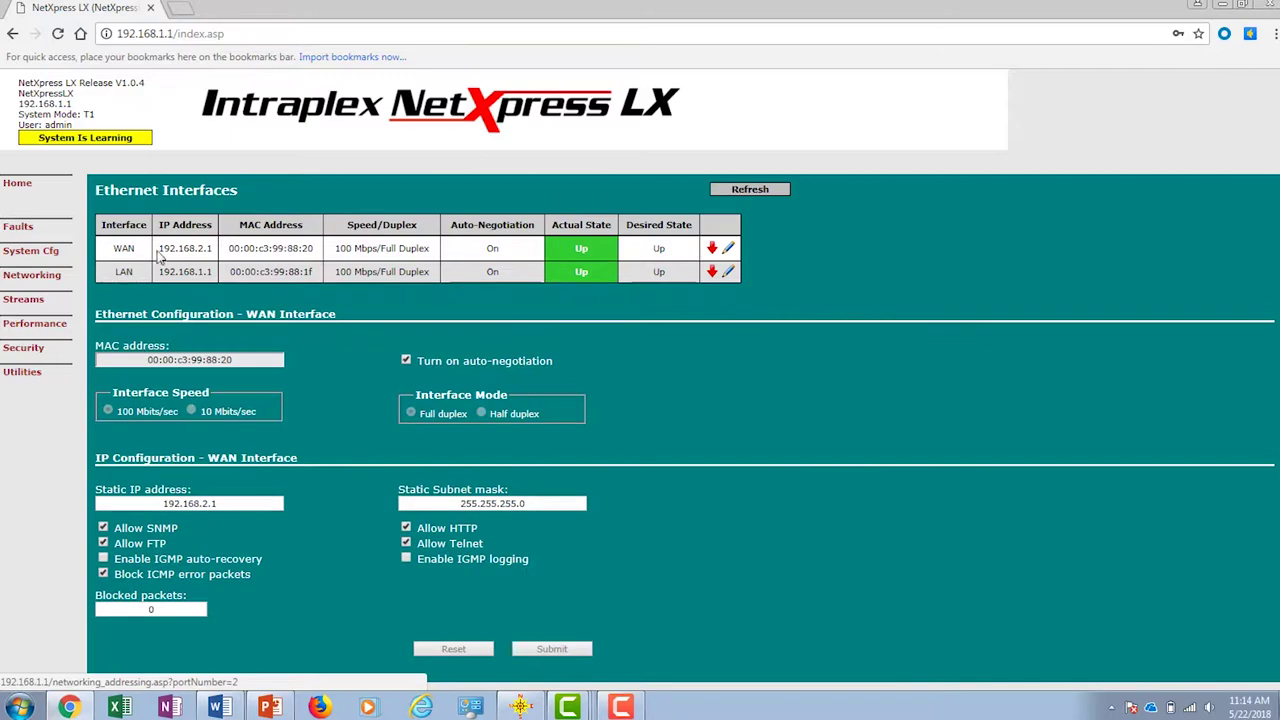
triple_click(209, 503)
type("10.10.")
type("10.1")
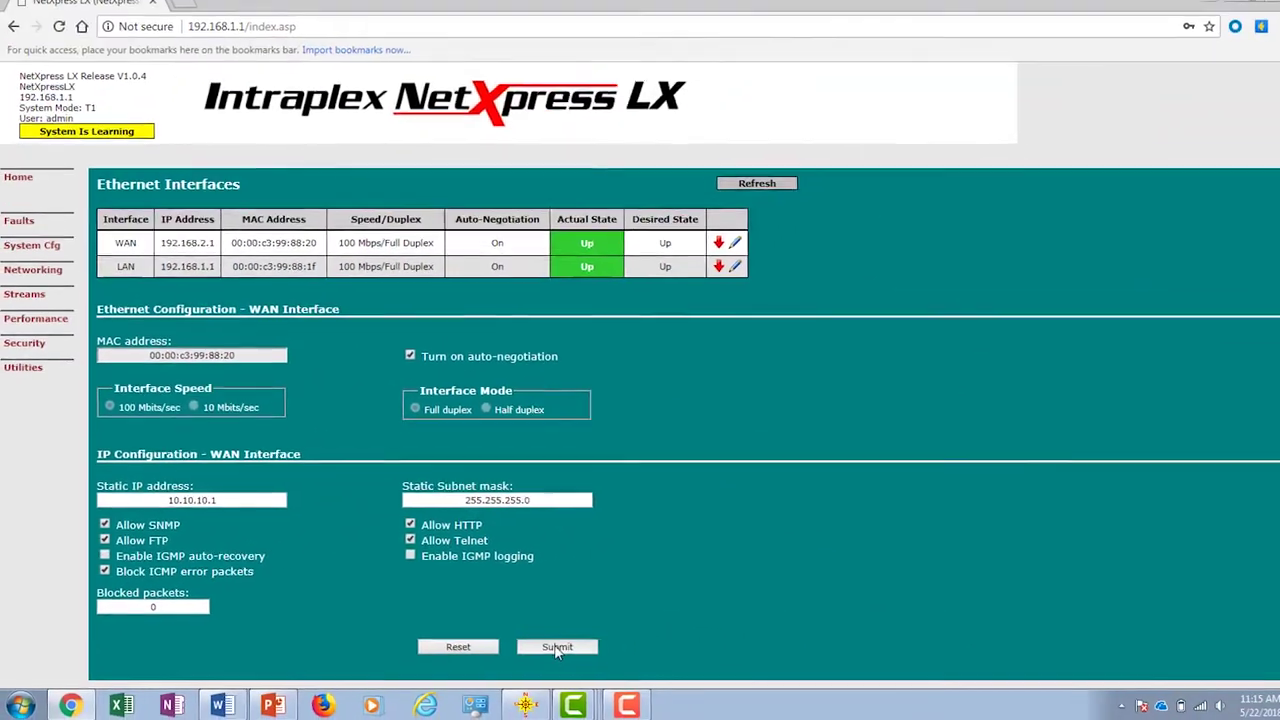
left_click(631, 640)
left_click(723, 122)
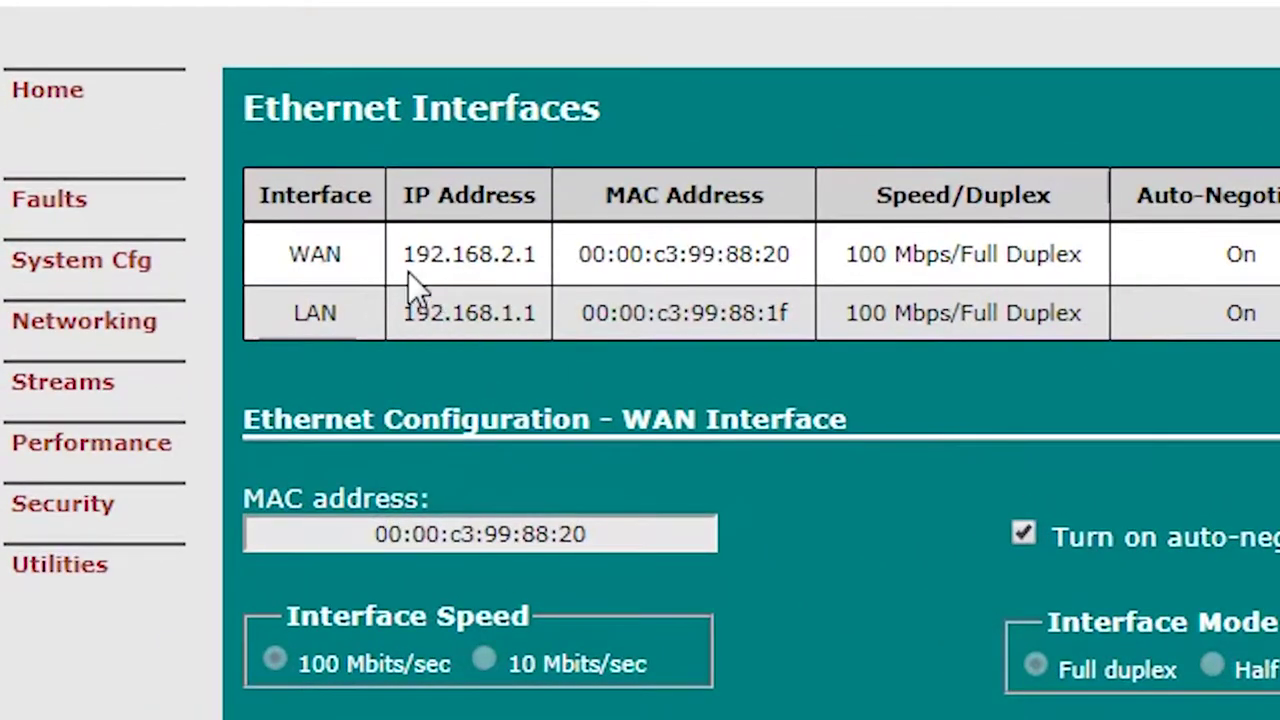
double_click(457, 251)
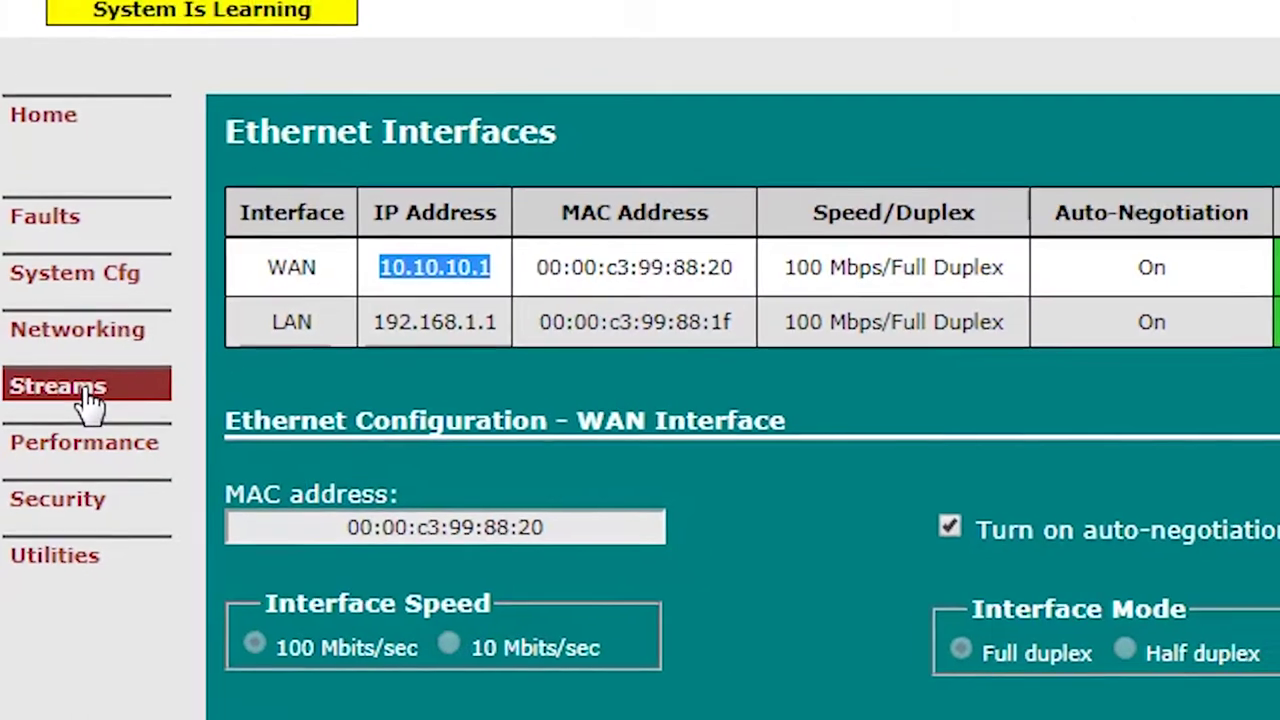
left_click(62, 385)
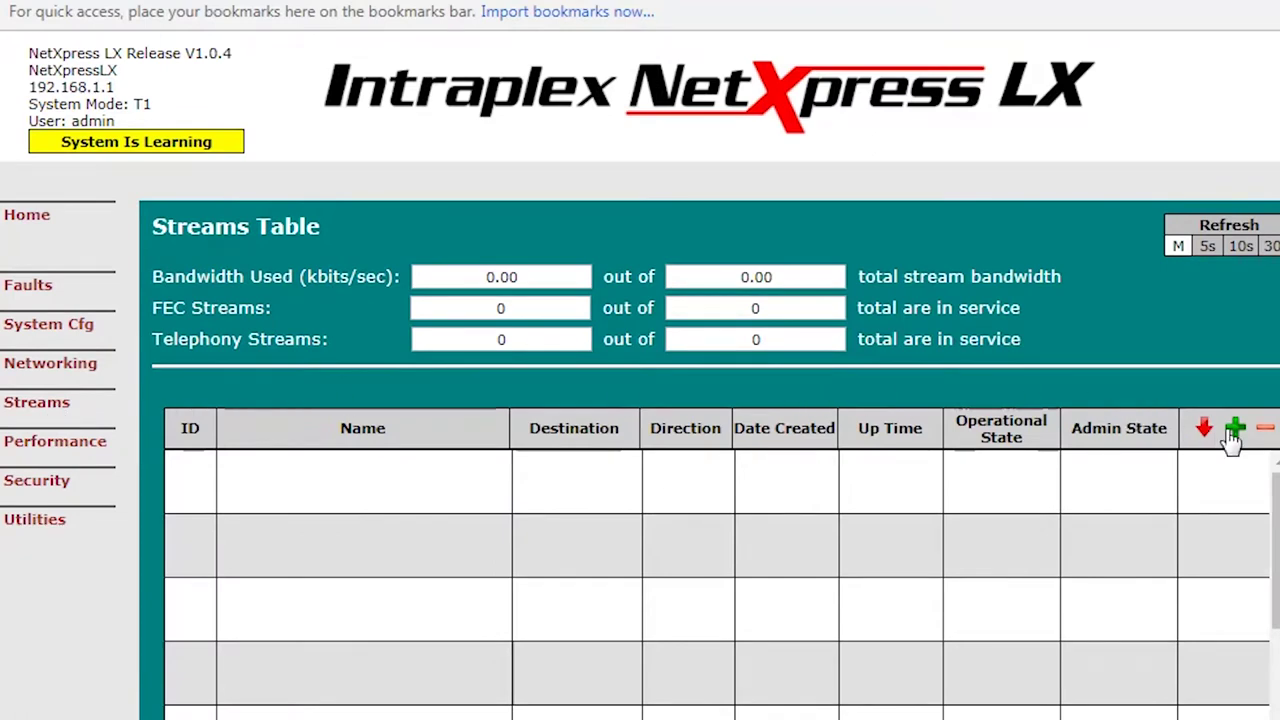
Step: Start a new stream named PT-353 and make it a Transmit stream
left_click(1235, 430)
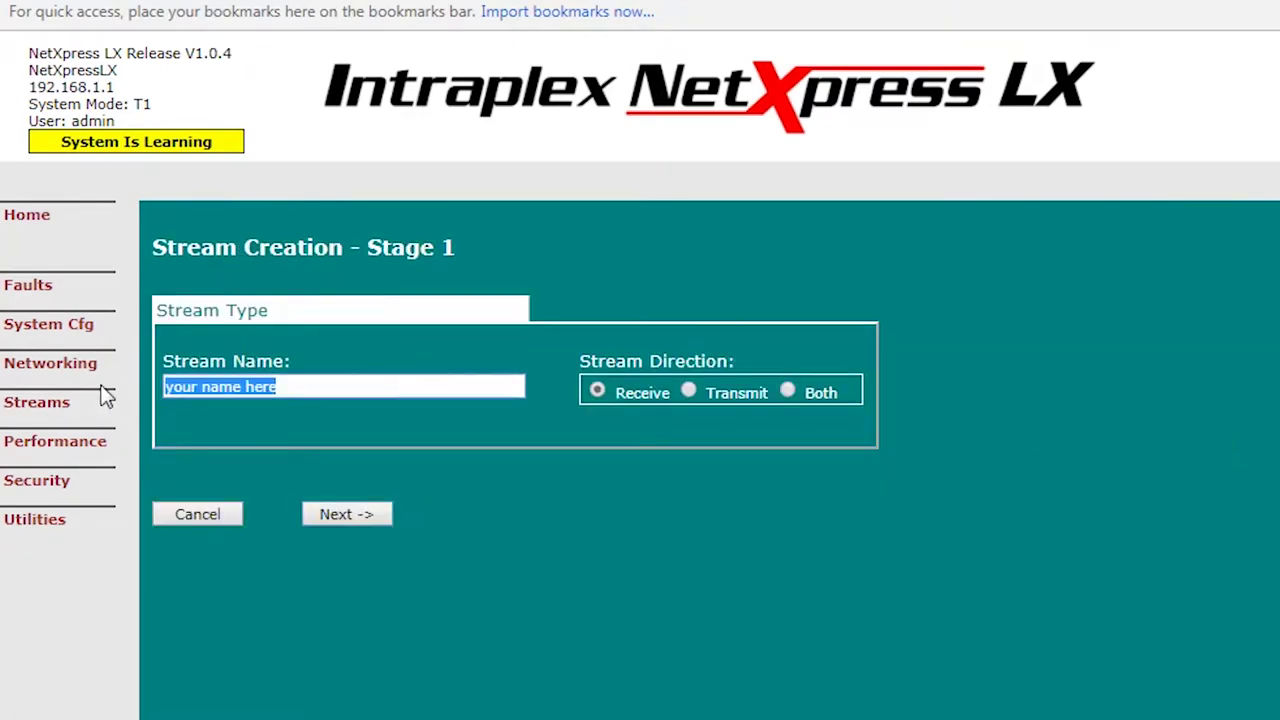
type("PT-353")
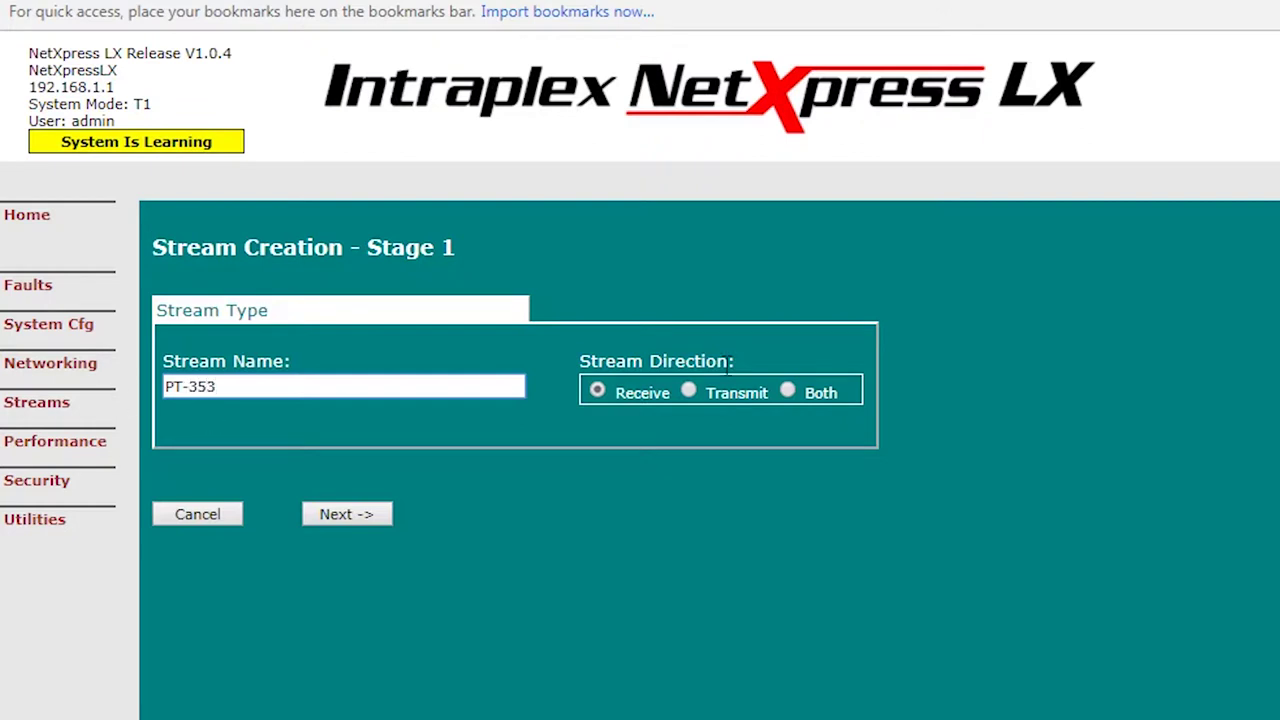
left_click(689, 392)
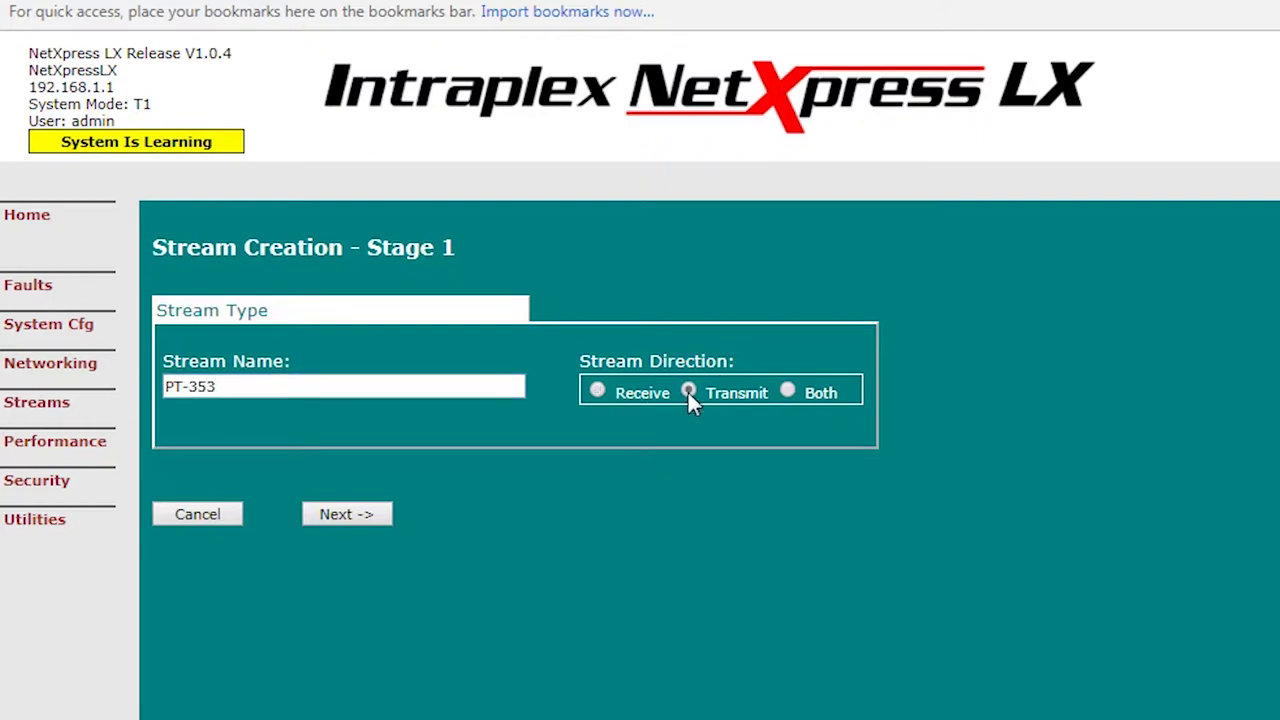
left_click(369, 510)
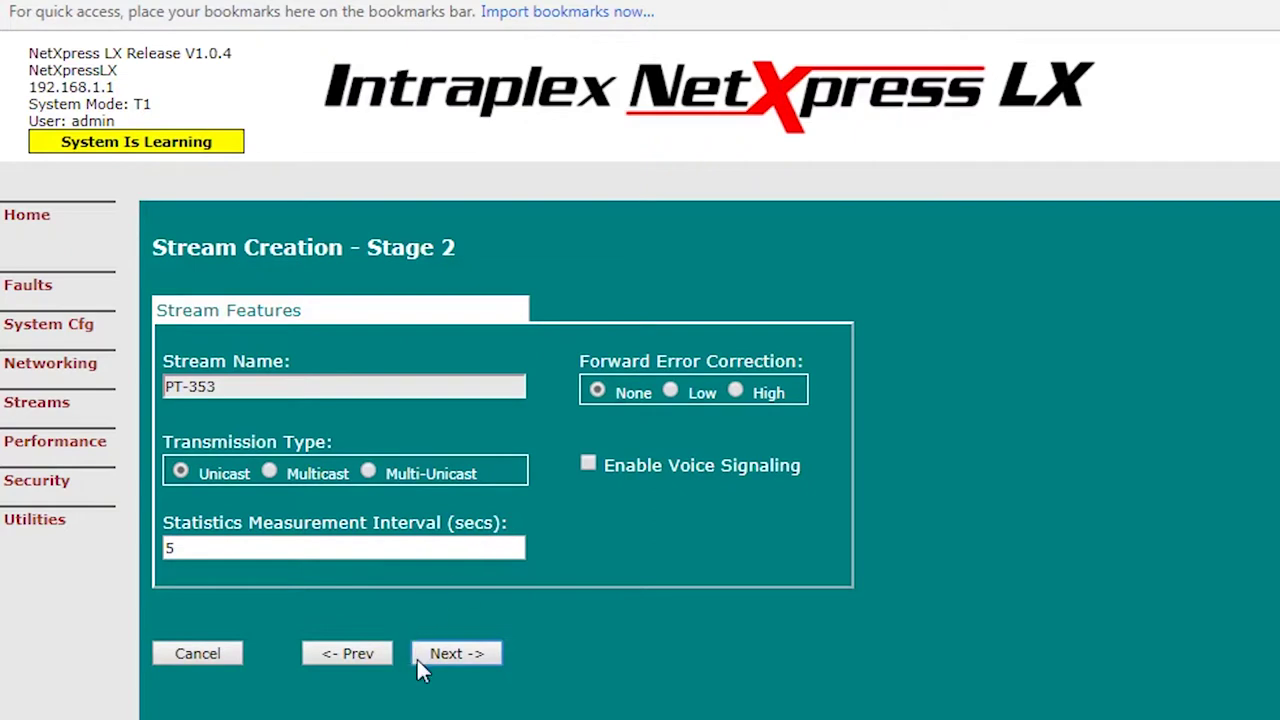
Step: Set the stream's destination IP to 10.10.10.2 and advance to the TDM bus parameters
left_click(455, 656)
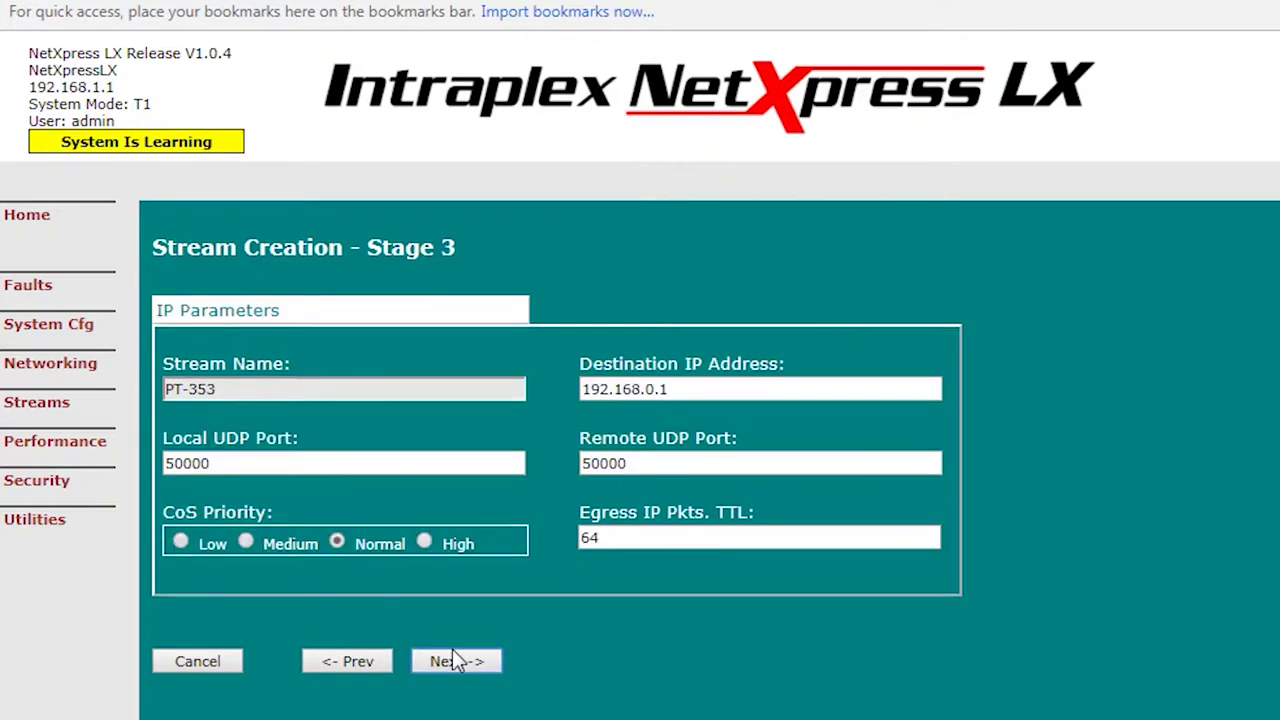
left_click_drag(710, 390, 509, 385)
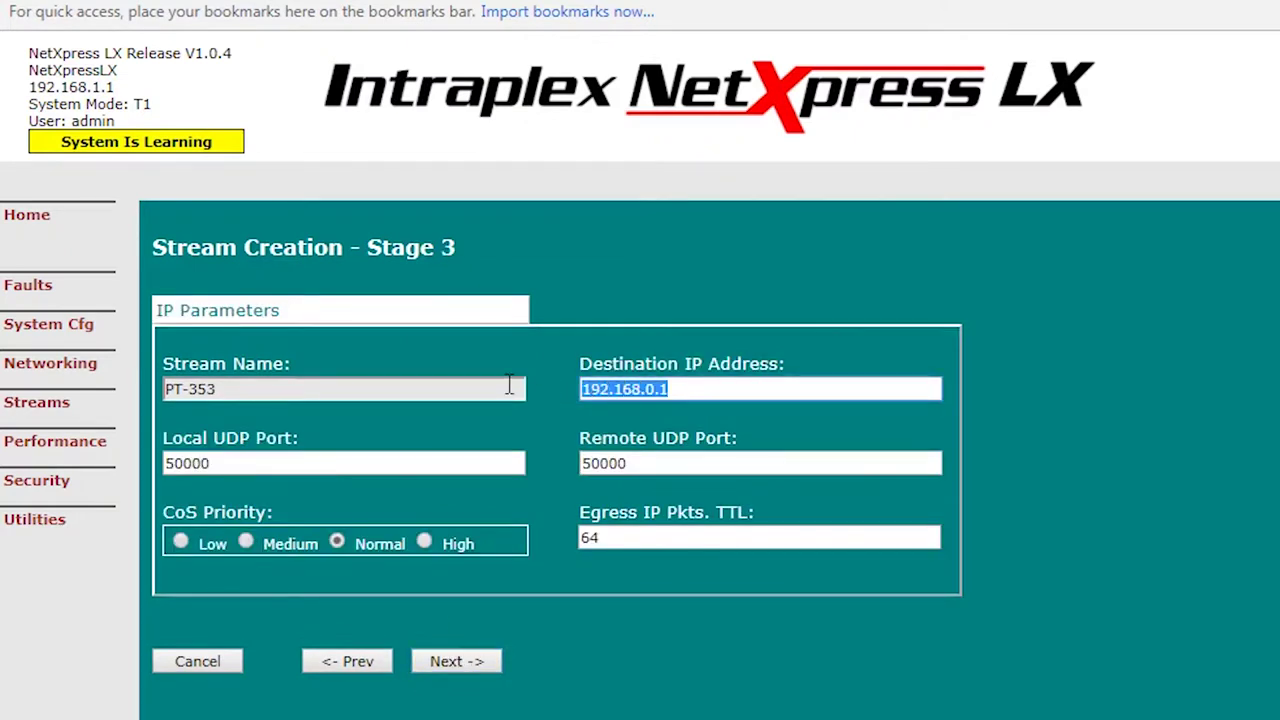
type("10.10.10.2")
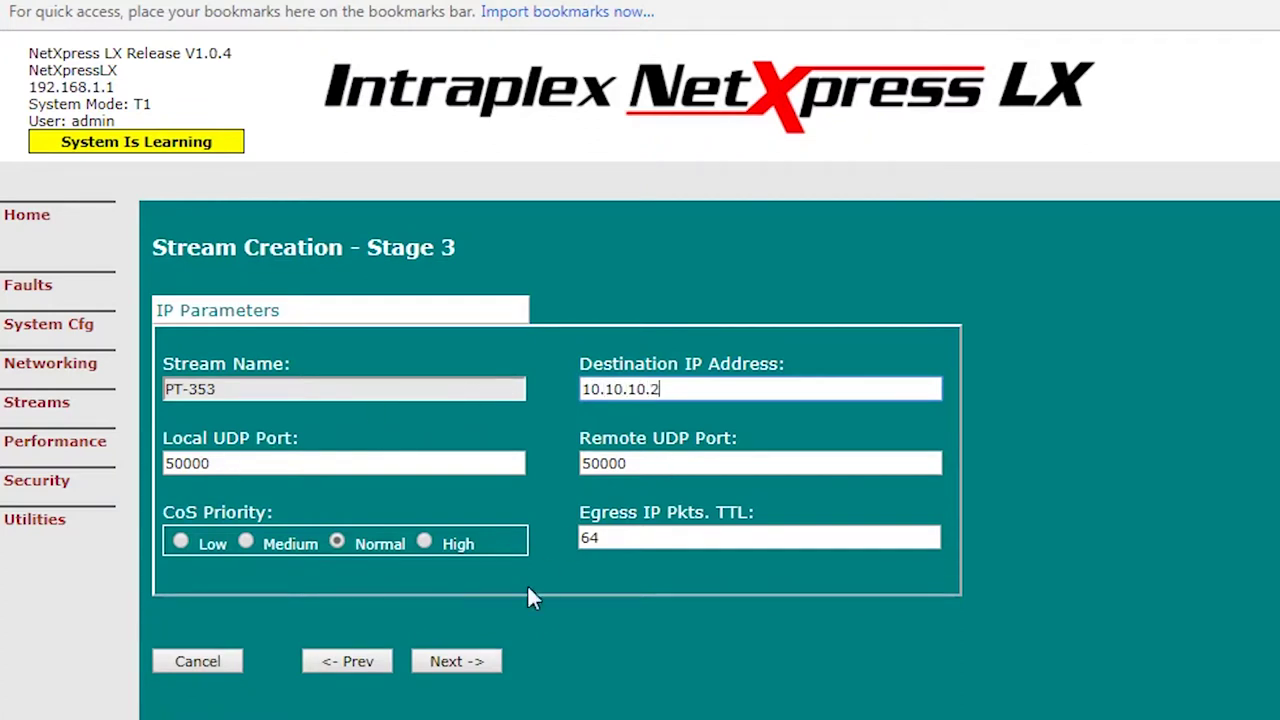
left_click(465, 661)
scroll(465, 600, "down", 3)
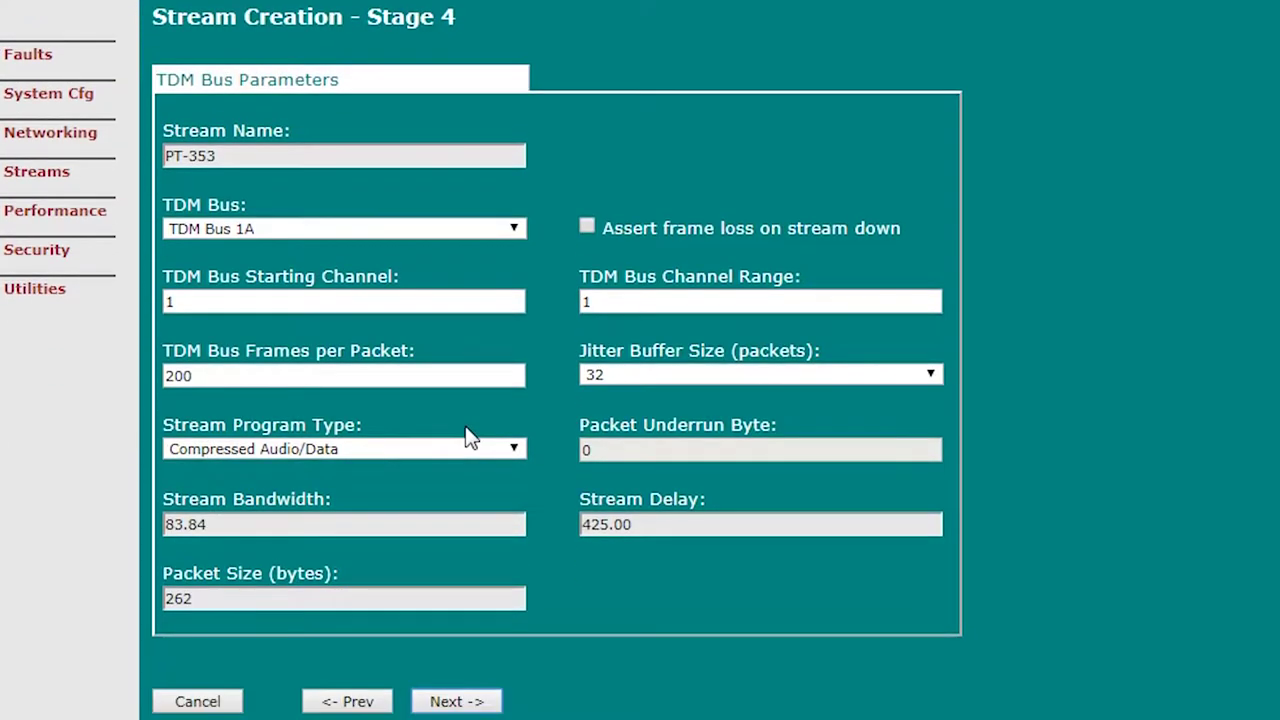
Step: Keep TDM Bus 1A, set channel range 23 and 50 frames per packet, then begin editing the browser address
left_click(254, 230)
left_click(254, 230)
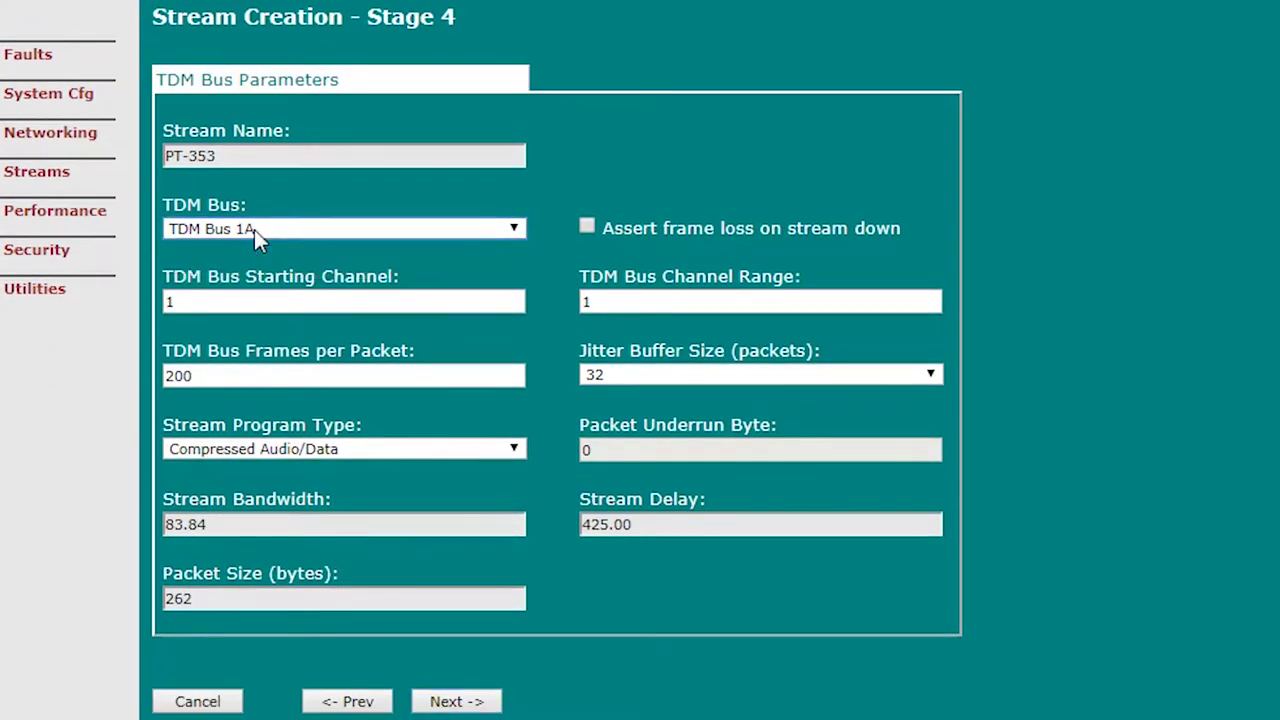
left_click(246, 310)
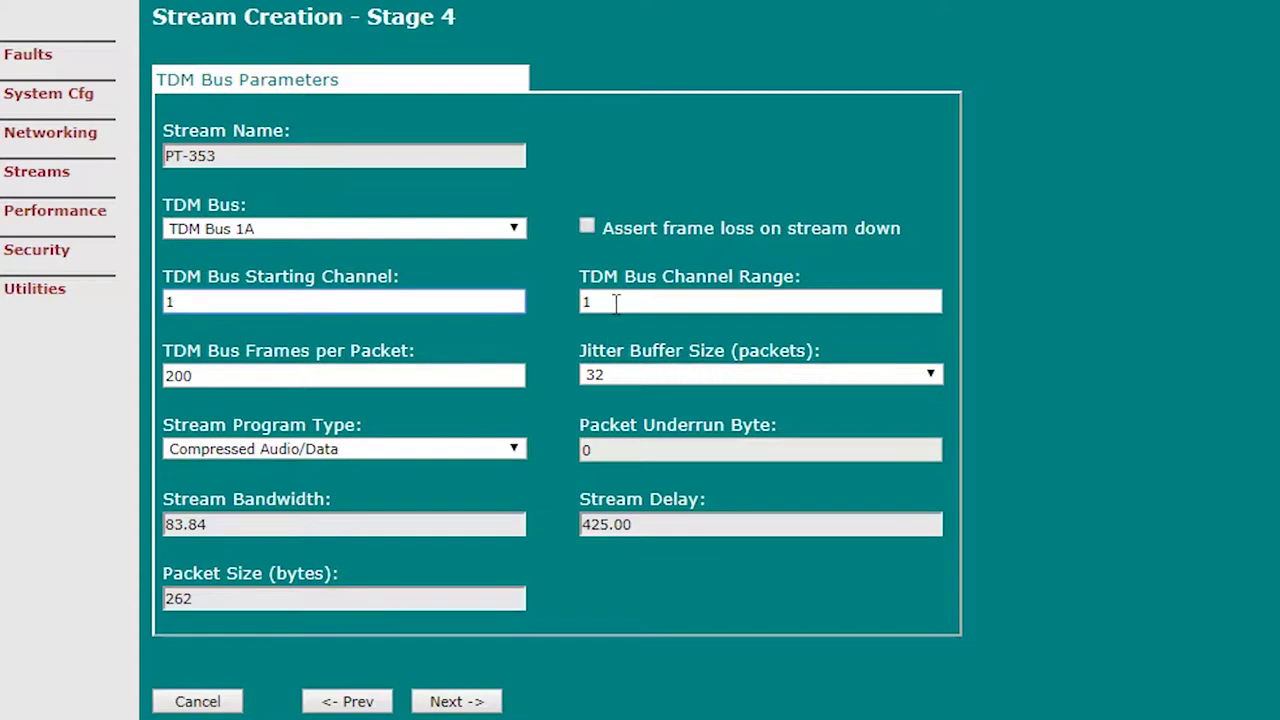
key("Tab")
type("23")
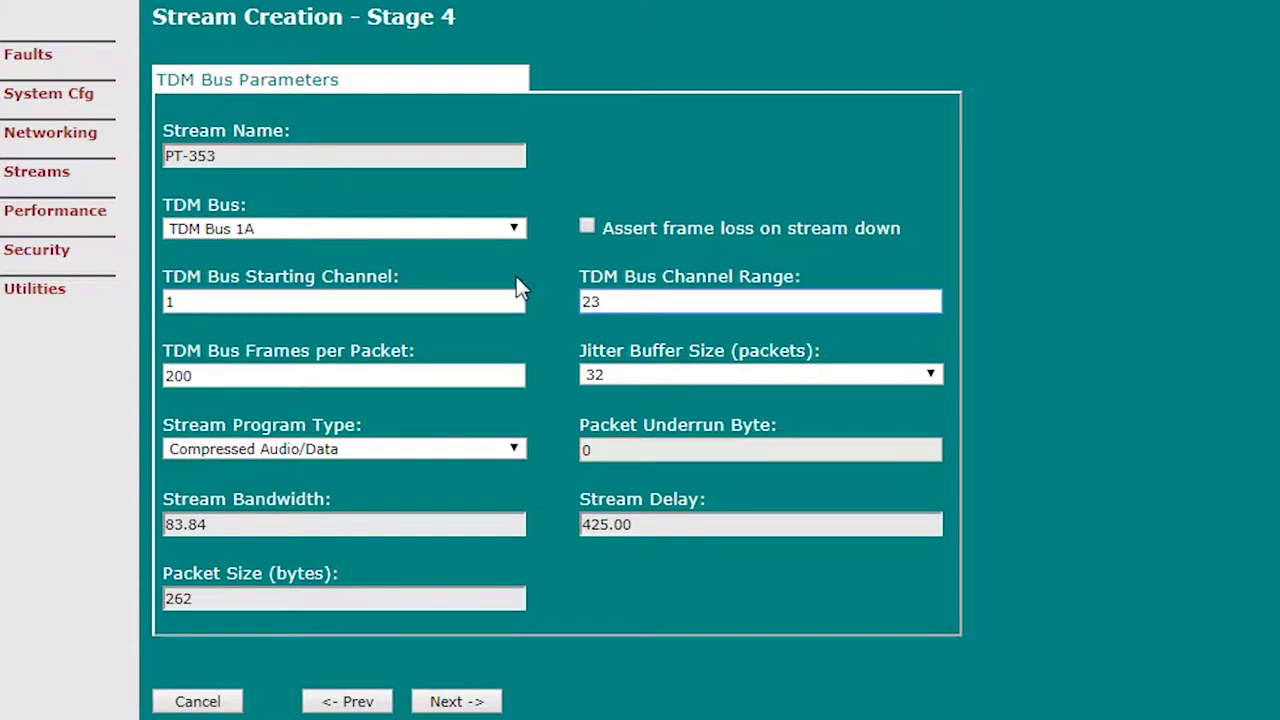
key("Tab")
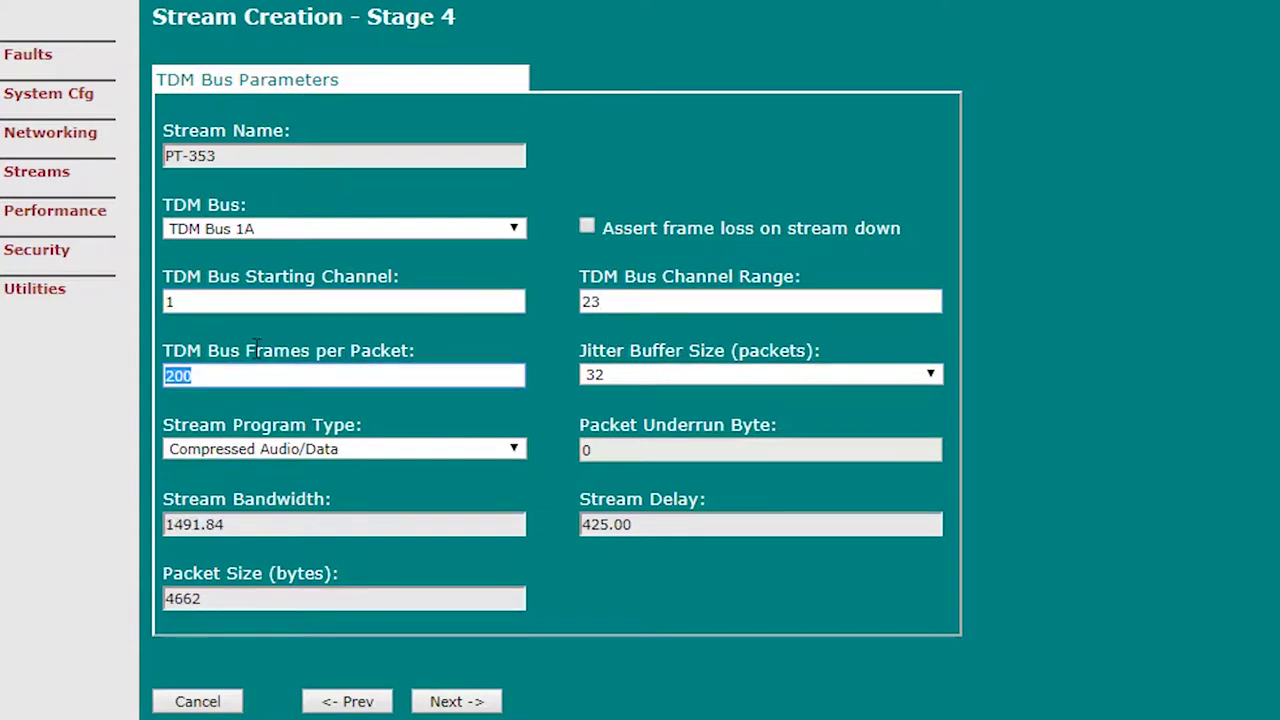
left_click(227, 376)
left_click(123, 523)
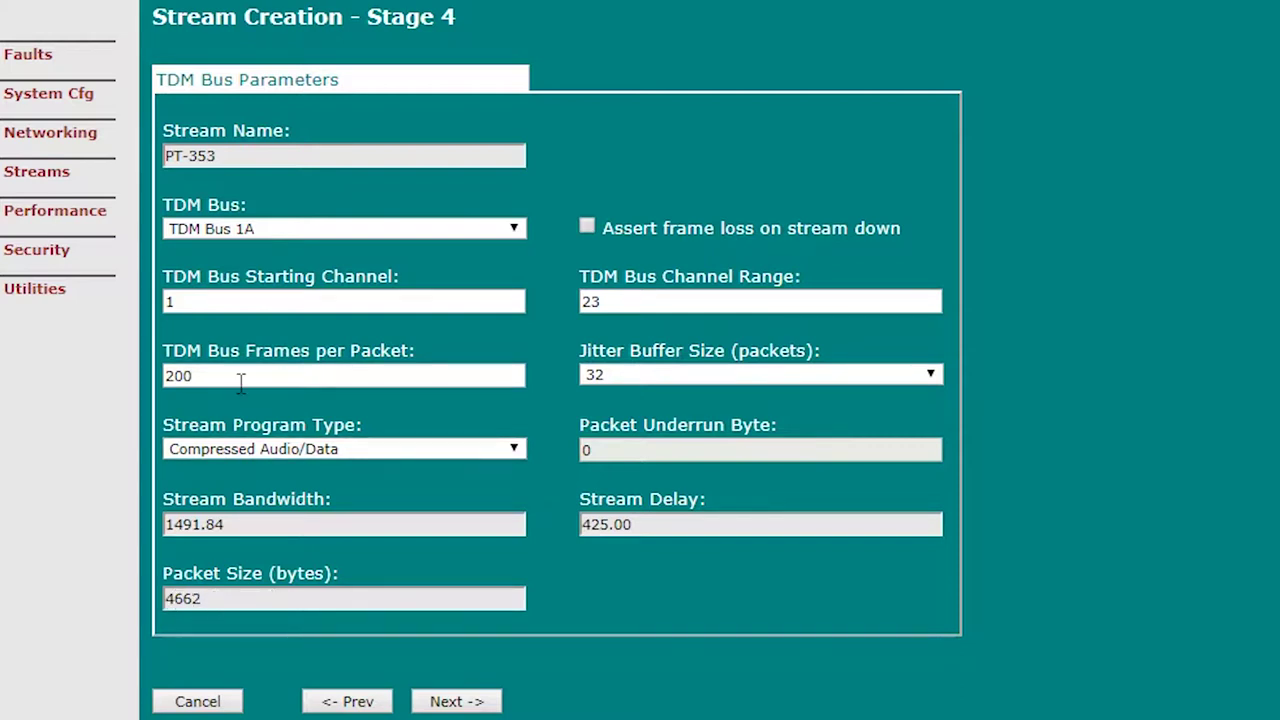
left_click_drag(241, 383, 145, 383)
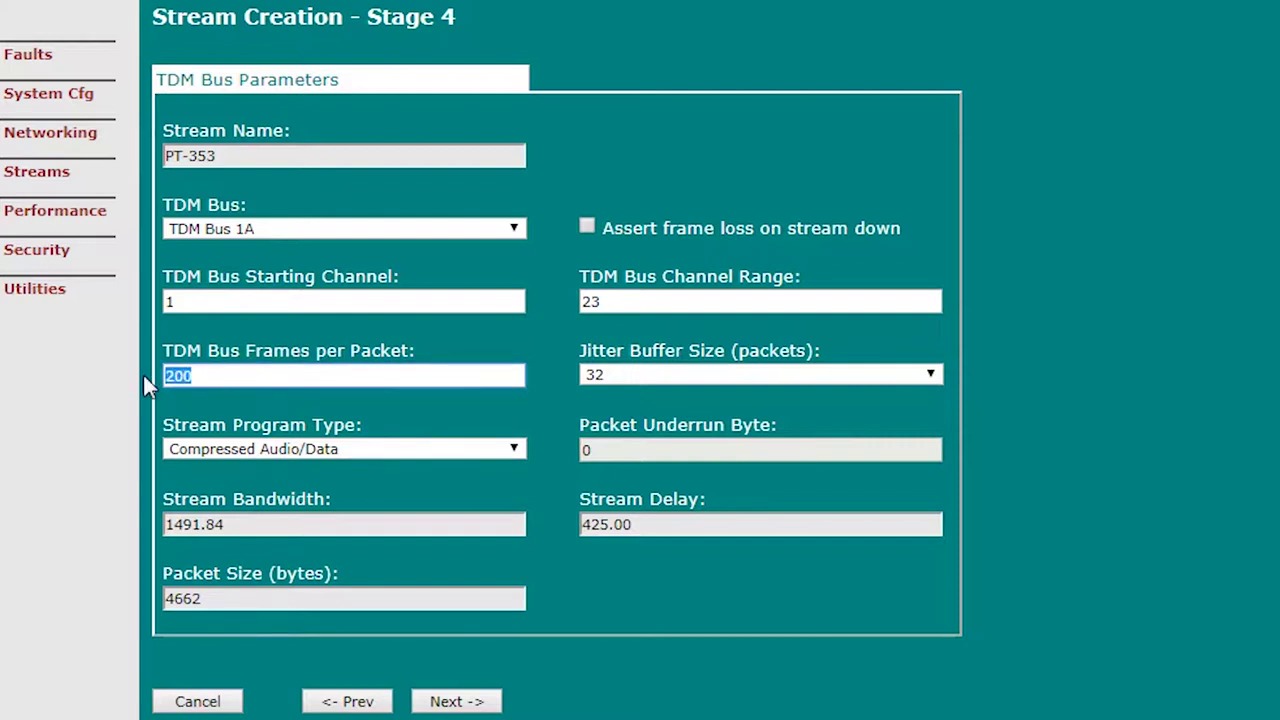
type("50")
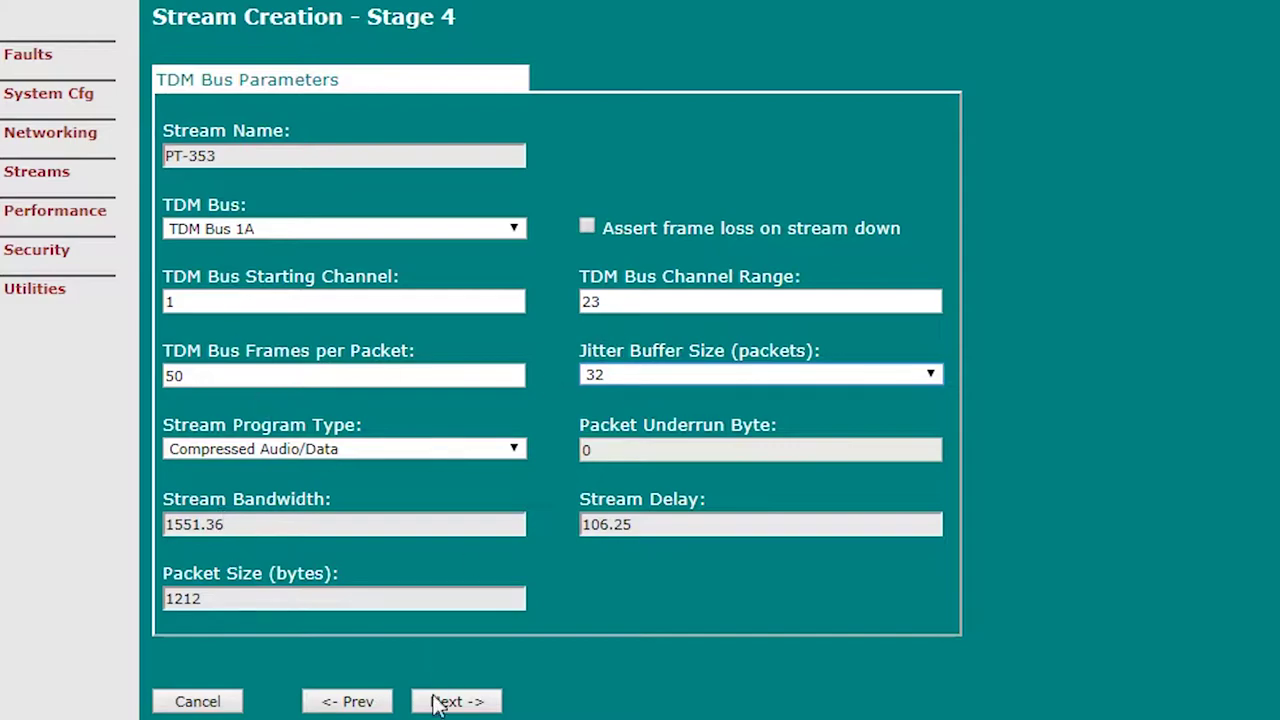
left_click(462, 704)
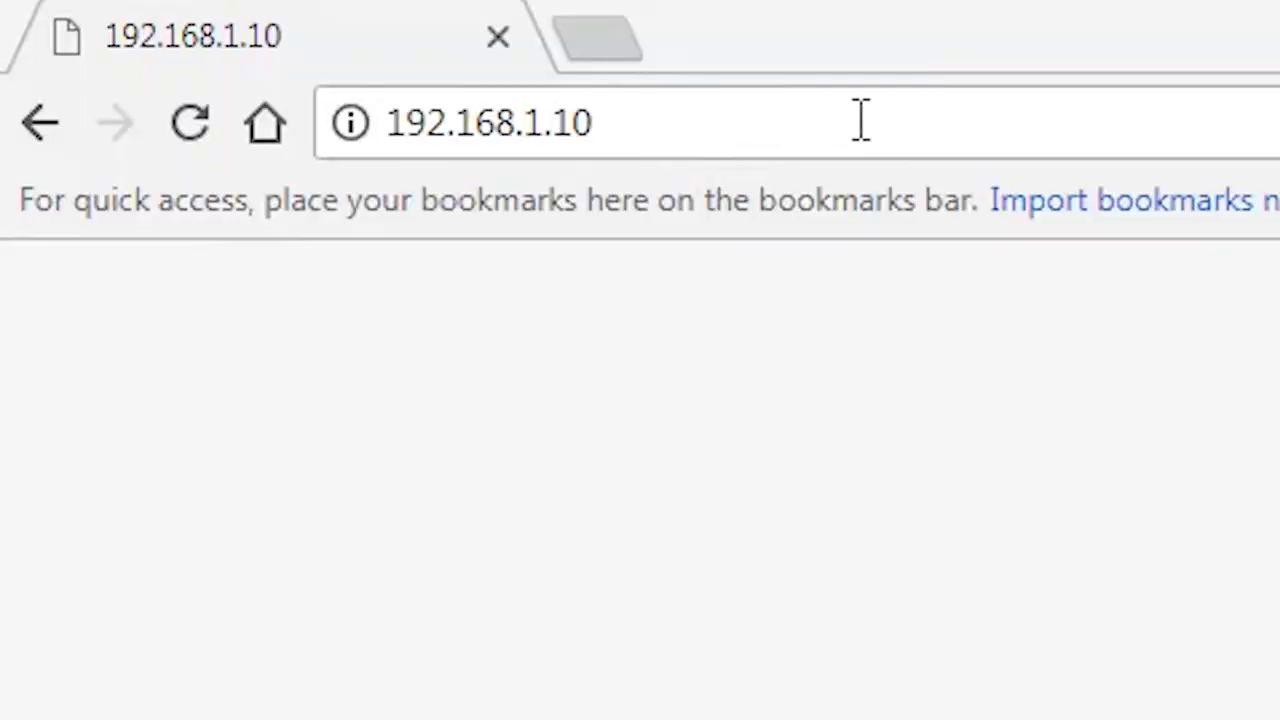
left_click(843, 123)
Step: Load 192.168.1.1 and sign in to the second unit with its username and password
key("BackSpace")
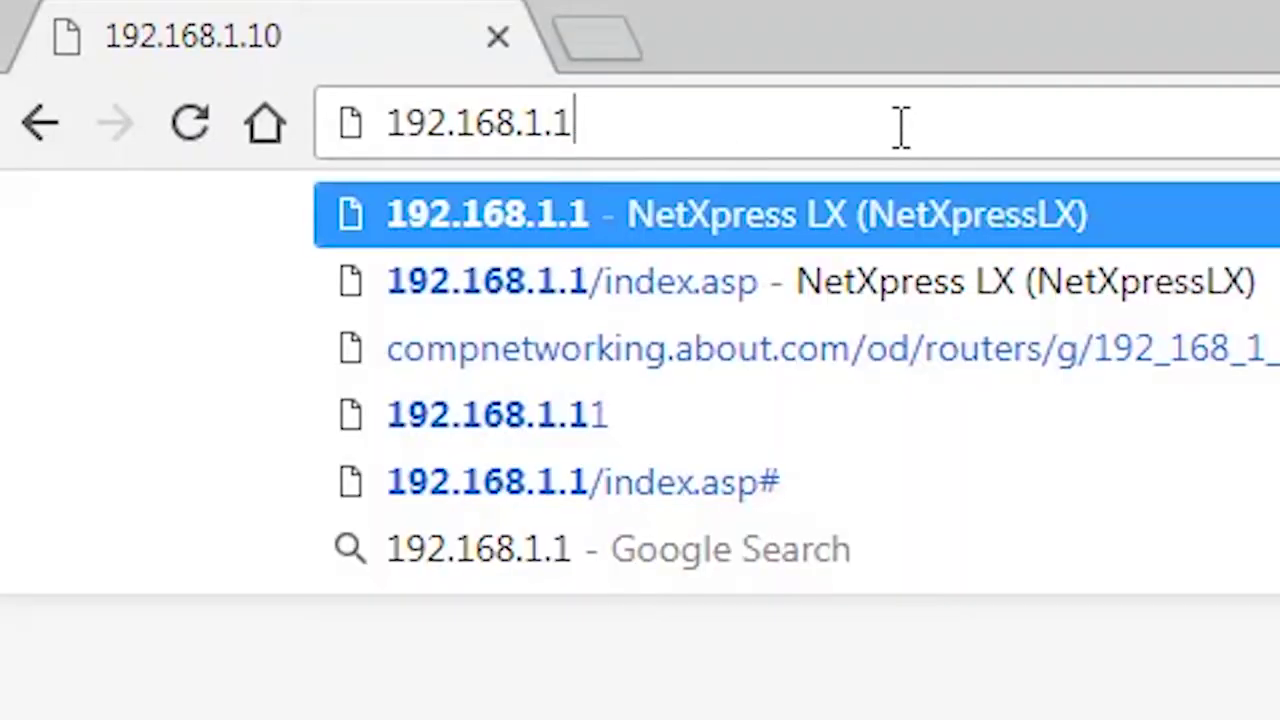
key("Return")
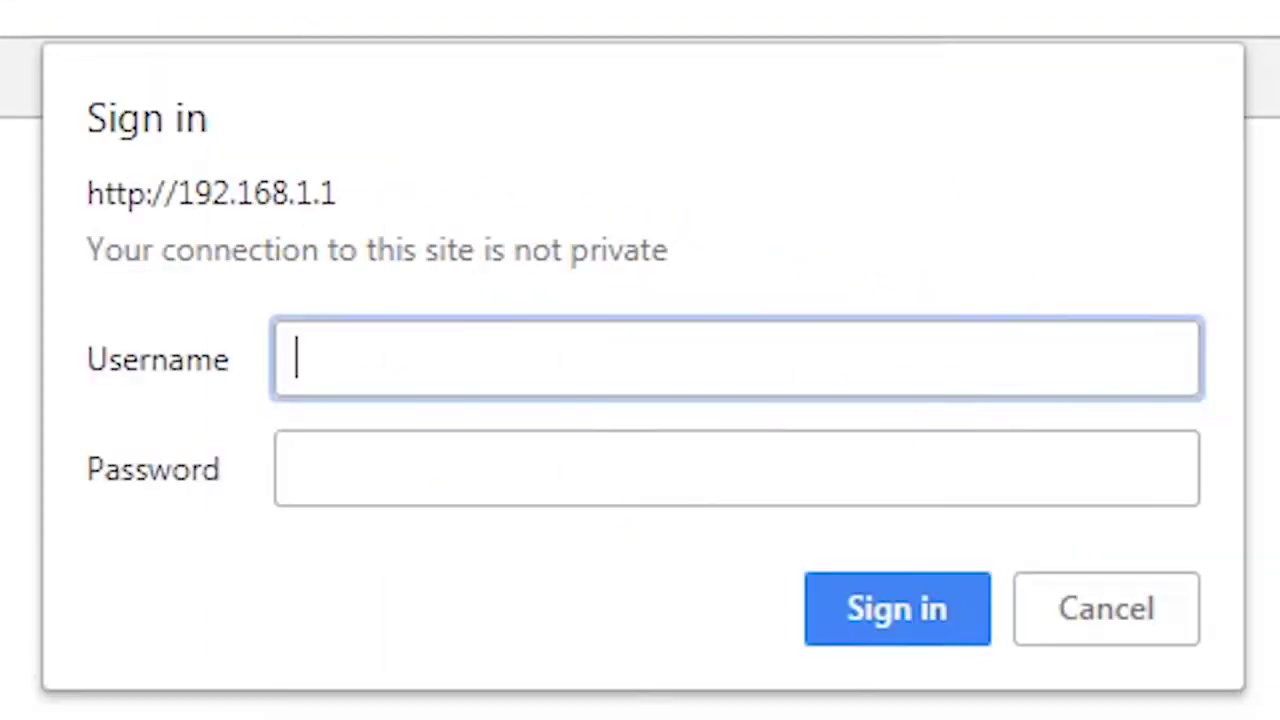
type("admin")
key("Tab")
type("admin")
key("Return")
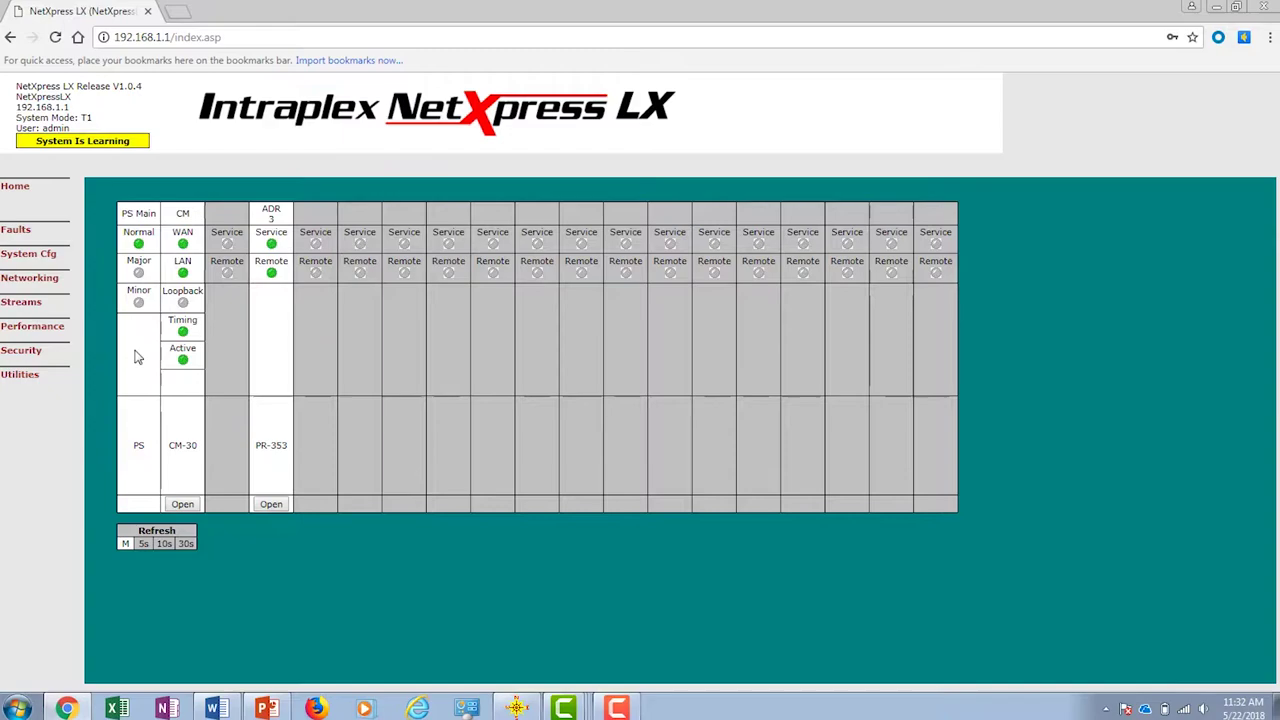
Step: Set the second unit's WAN static IP to 10.10.10.2, confirm it, and open the Streams Table
left_click(45, 278)
left_click(90, 285)
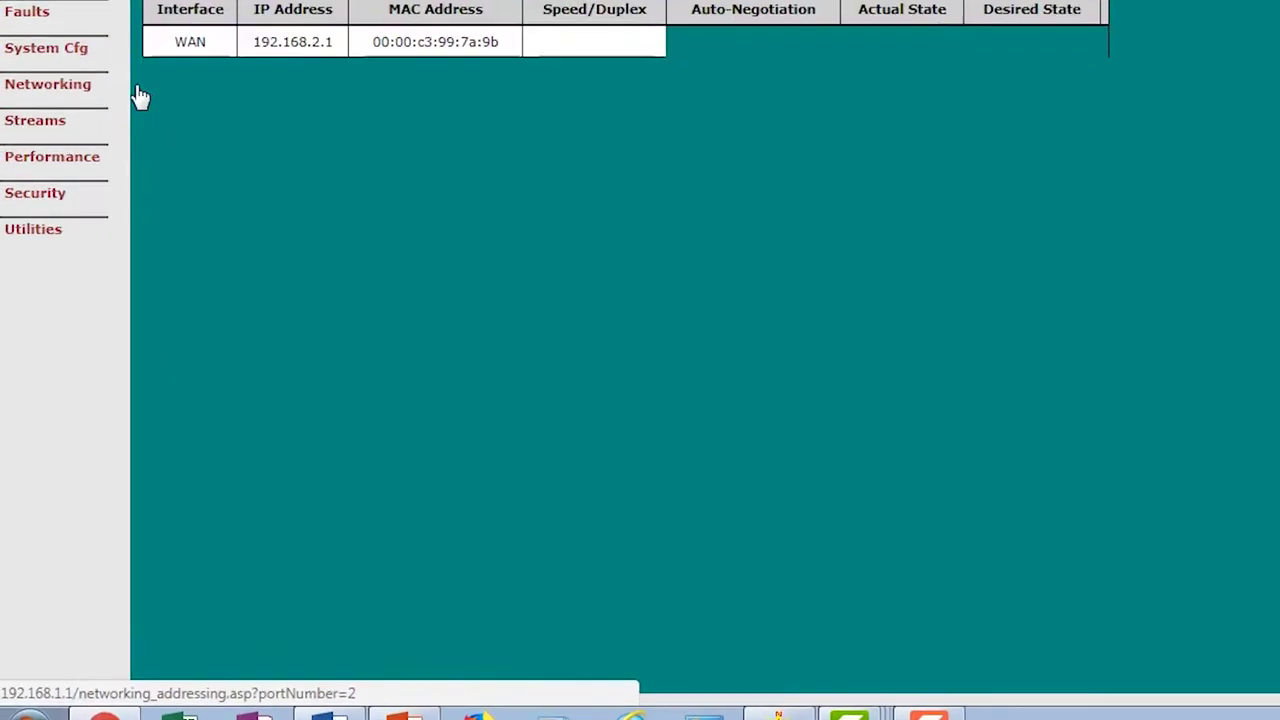
scroll(300, 300, "down", 5)
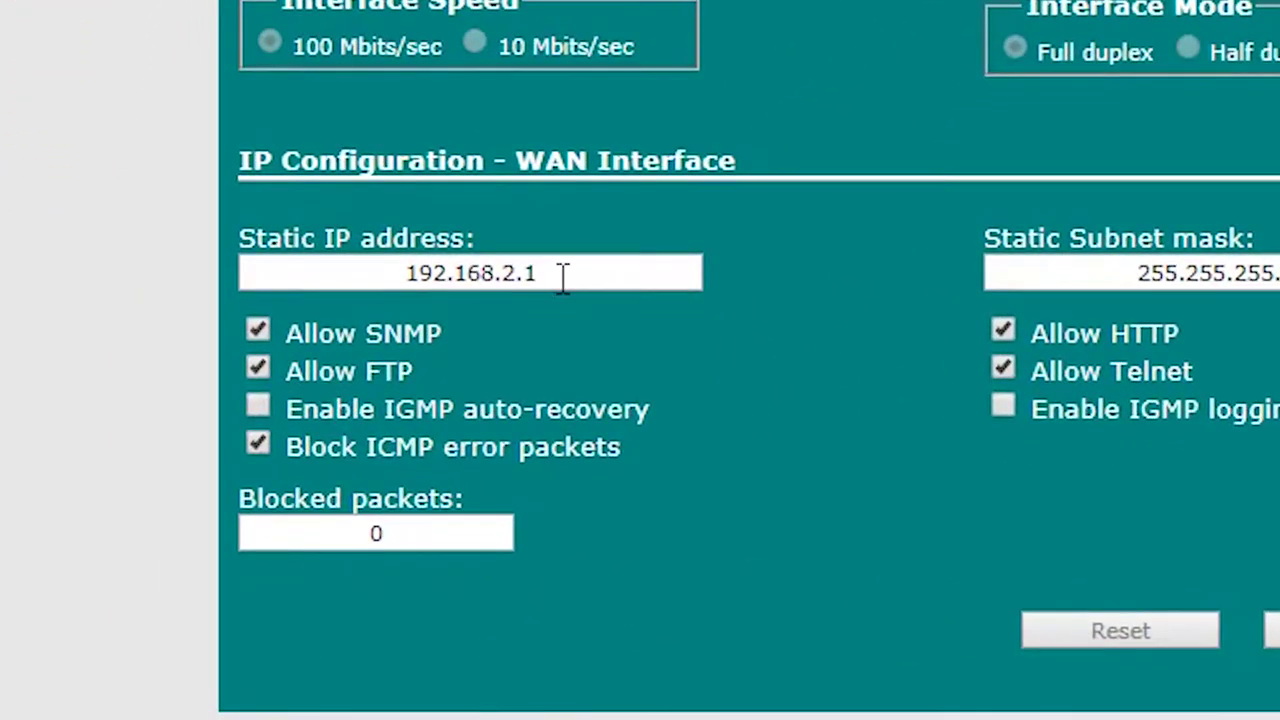
left_click_drag(563, 278, 375, 218)
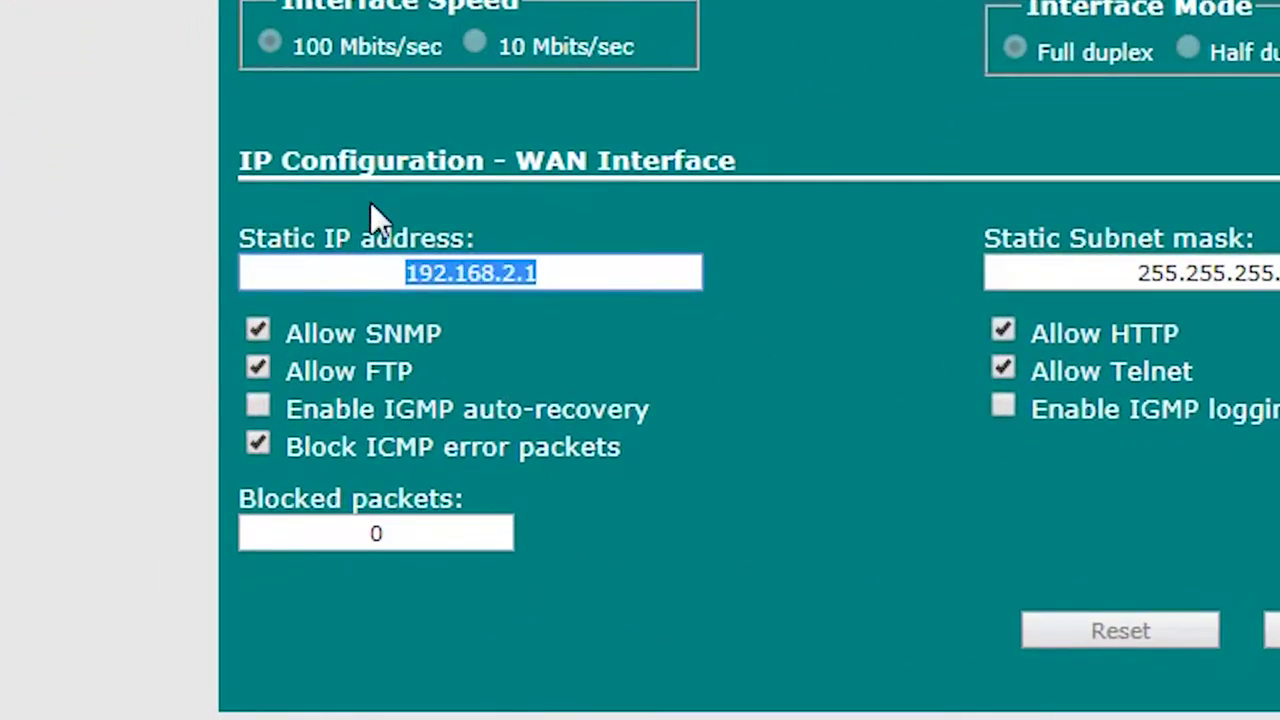
type("10.")
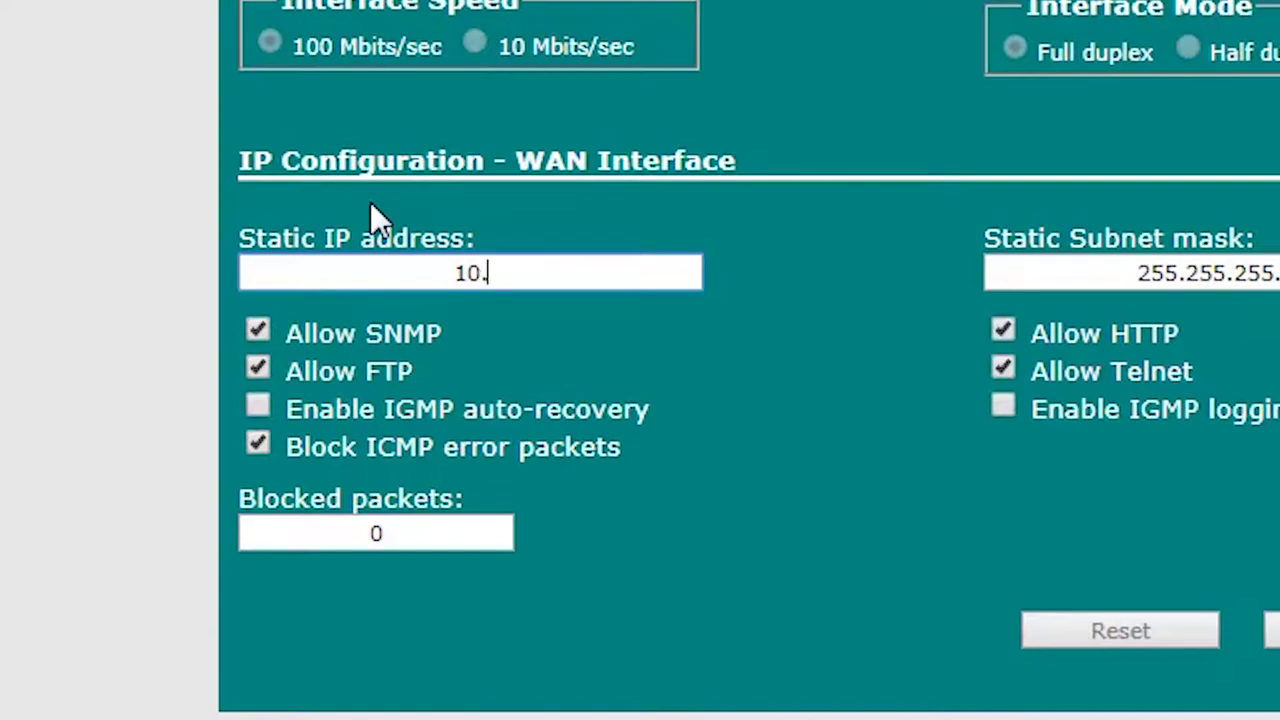
type("10.10.2")
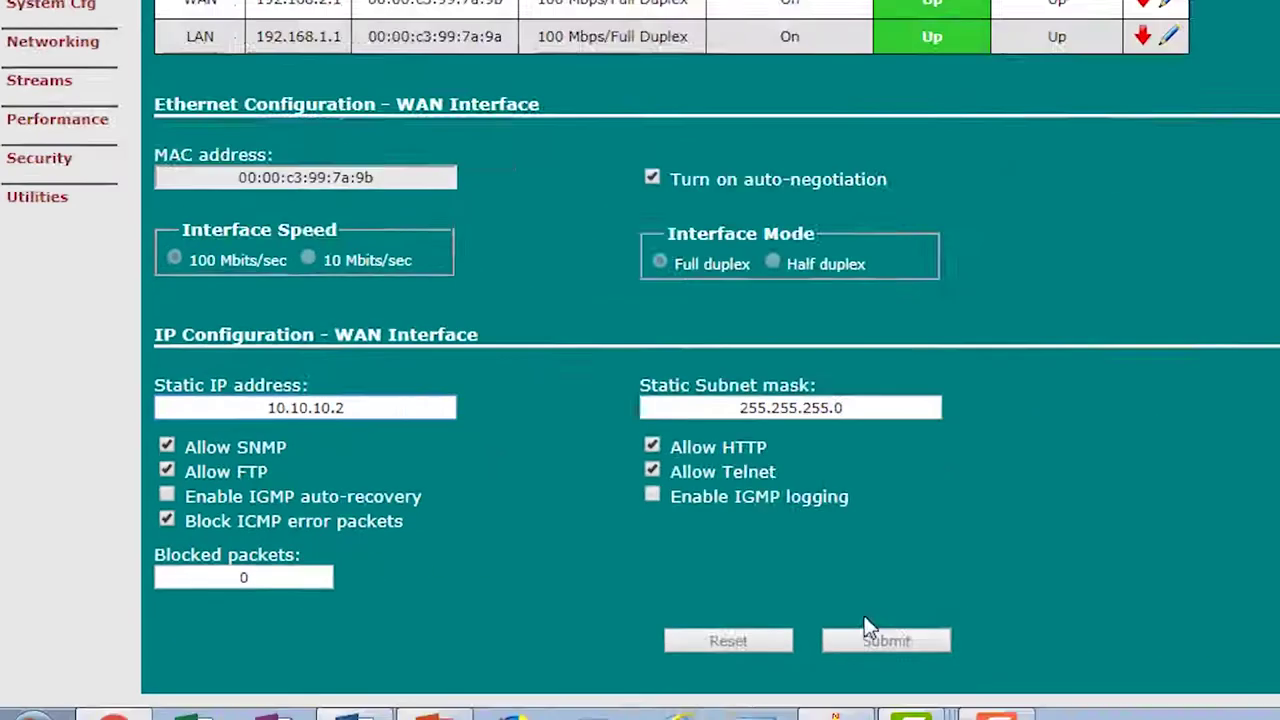
left_click(868, 630)
left_click(717, 128)
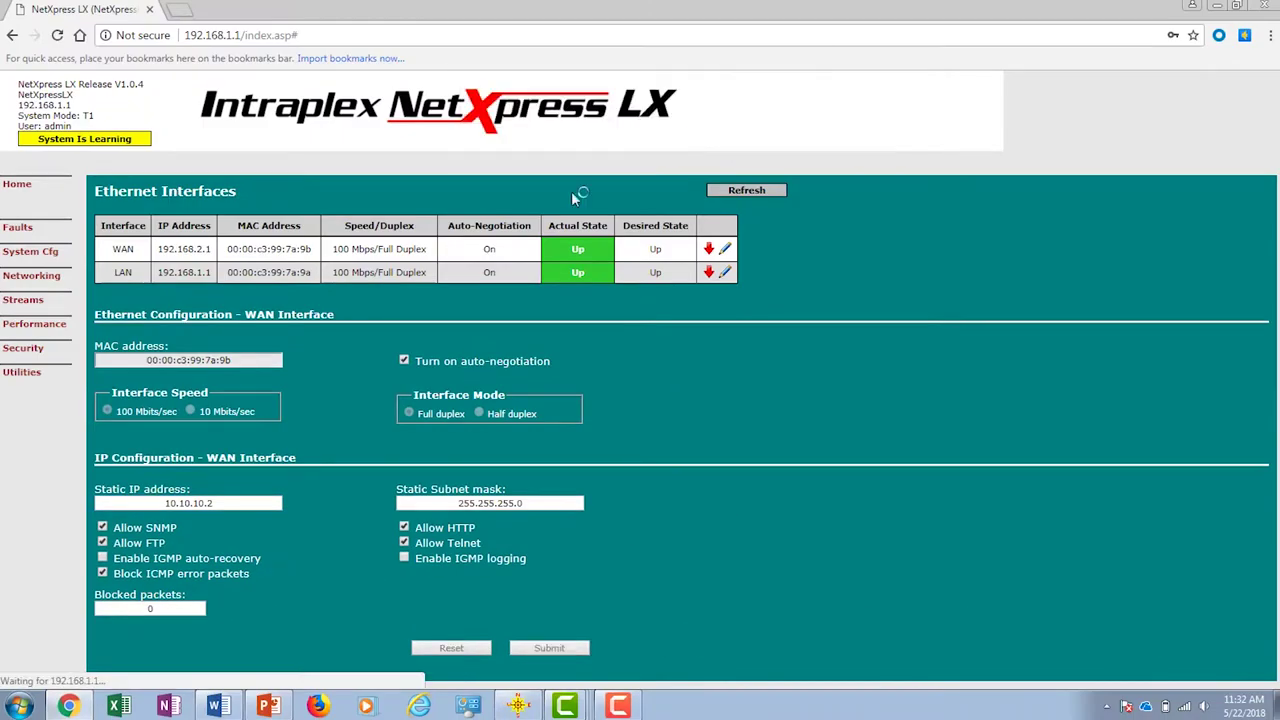
double_click(199, 248)
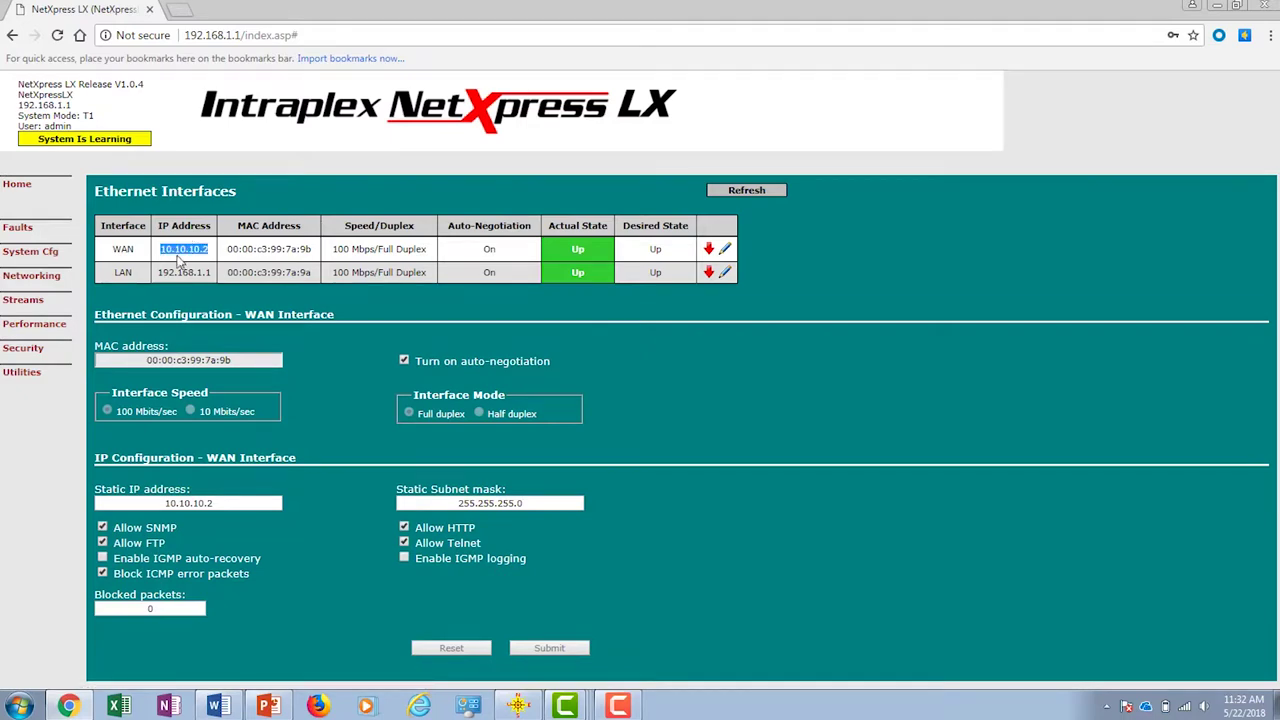
left_click(46, 309)
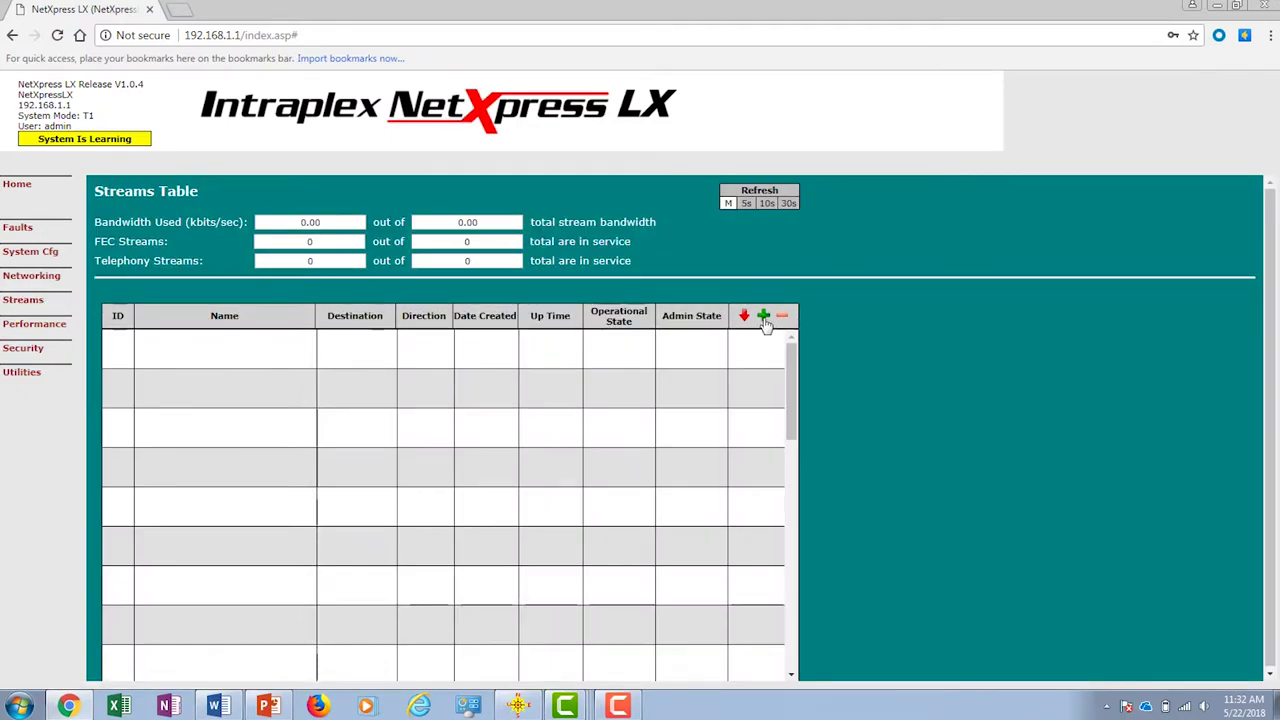
Step: Start a new stream named PR-353 with destination IP 10.10.10.1
left_click(763, 316)
left_click(300, 290)
type("PR-353")
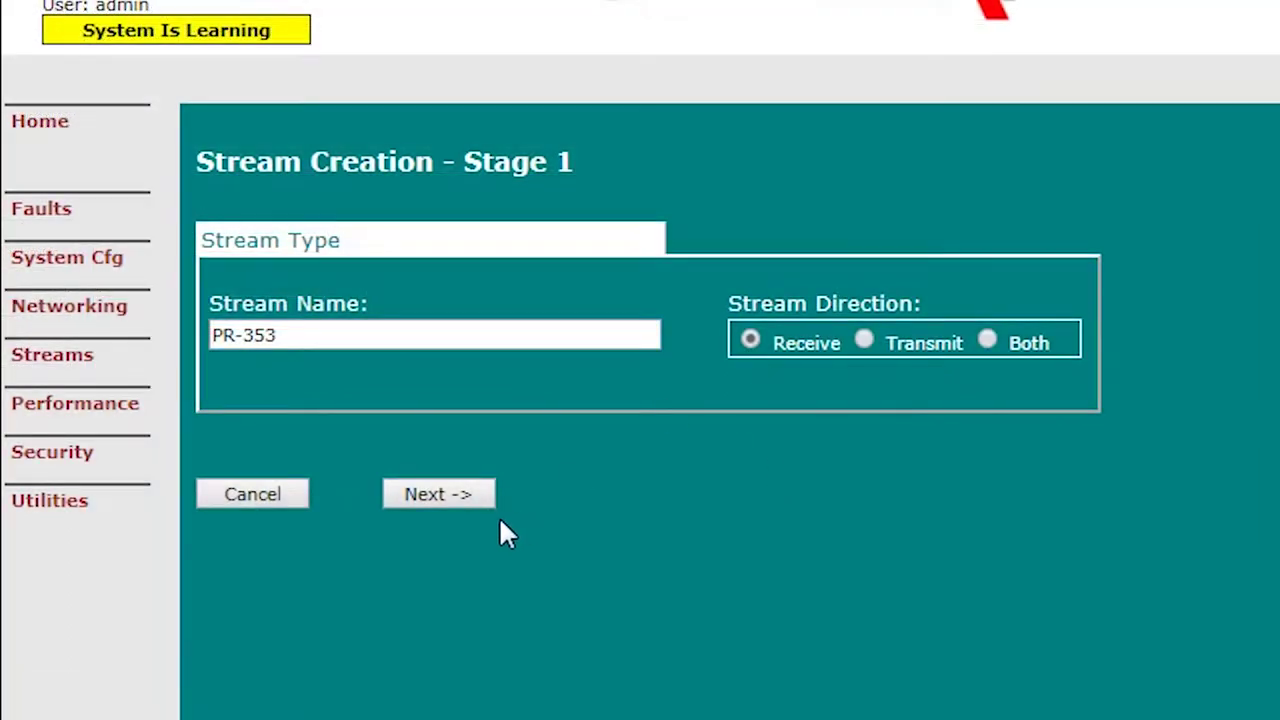
left_click(466, 495)
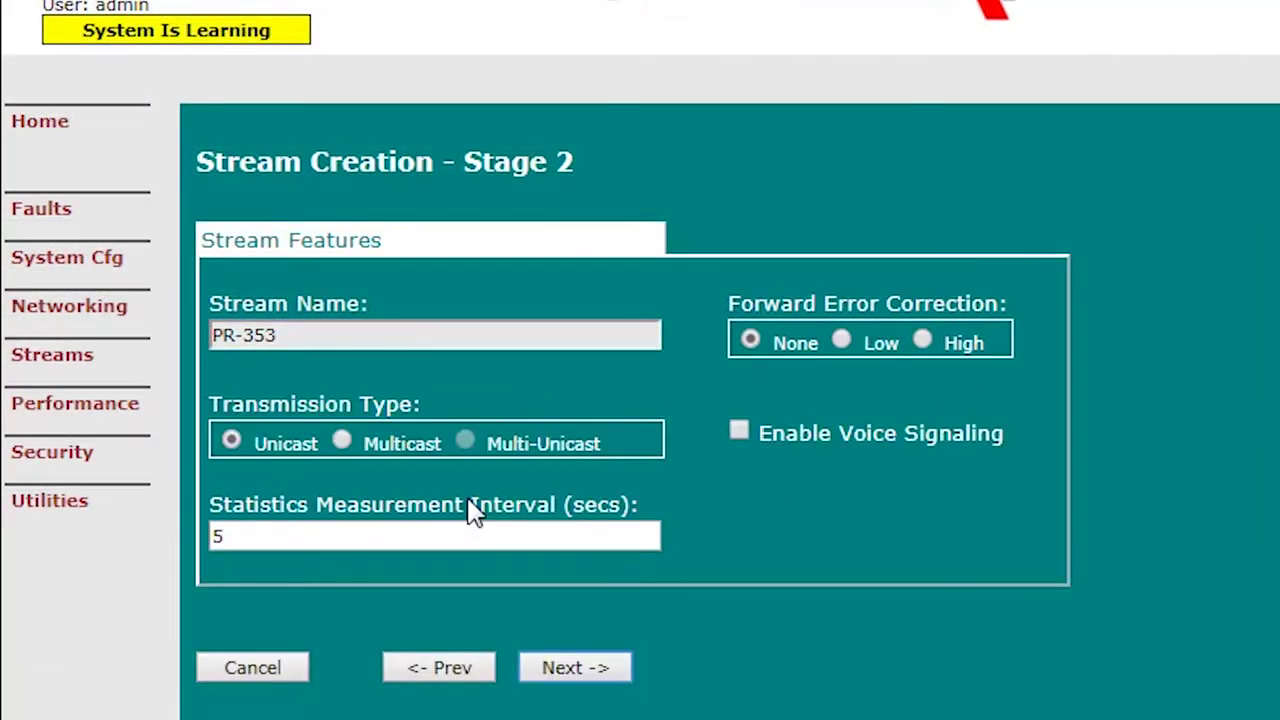
left_click(577, 667)
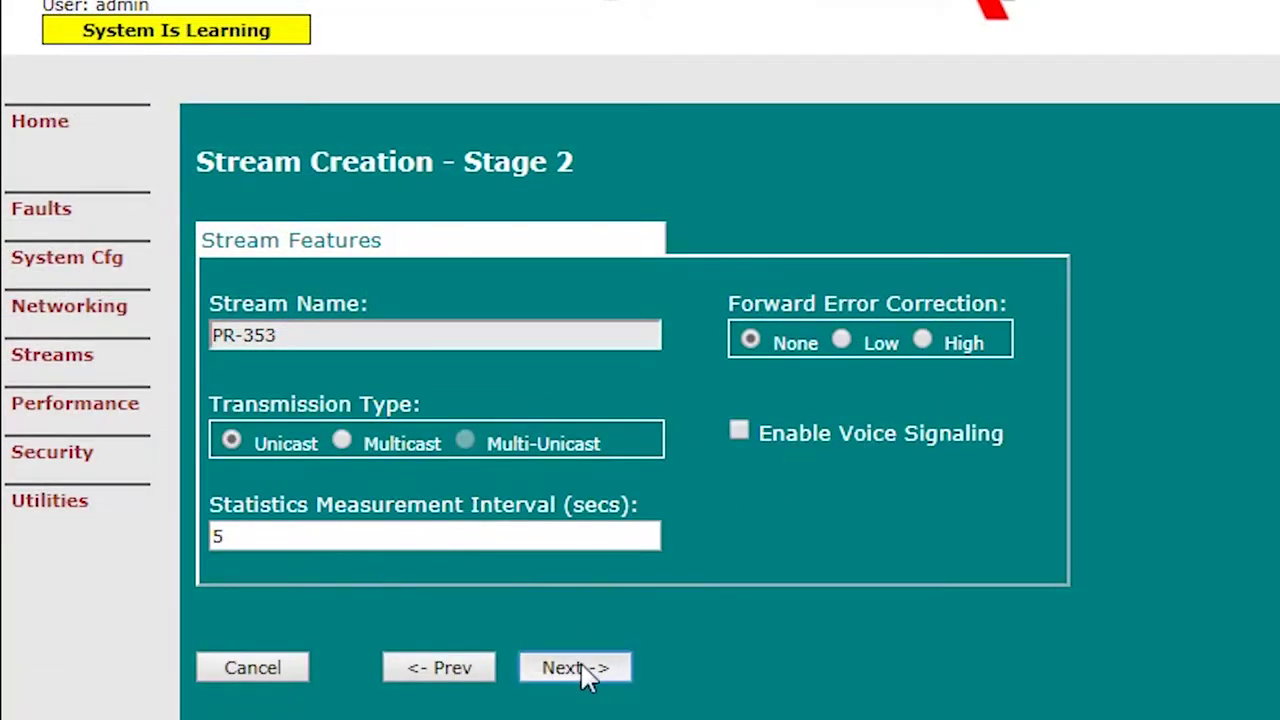
left_click(848, 333)
key("ctrl+a")
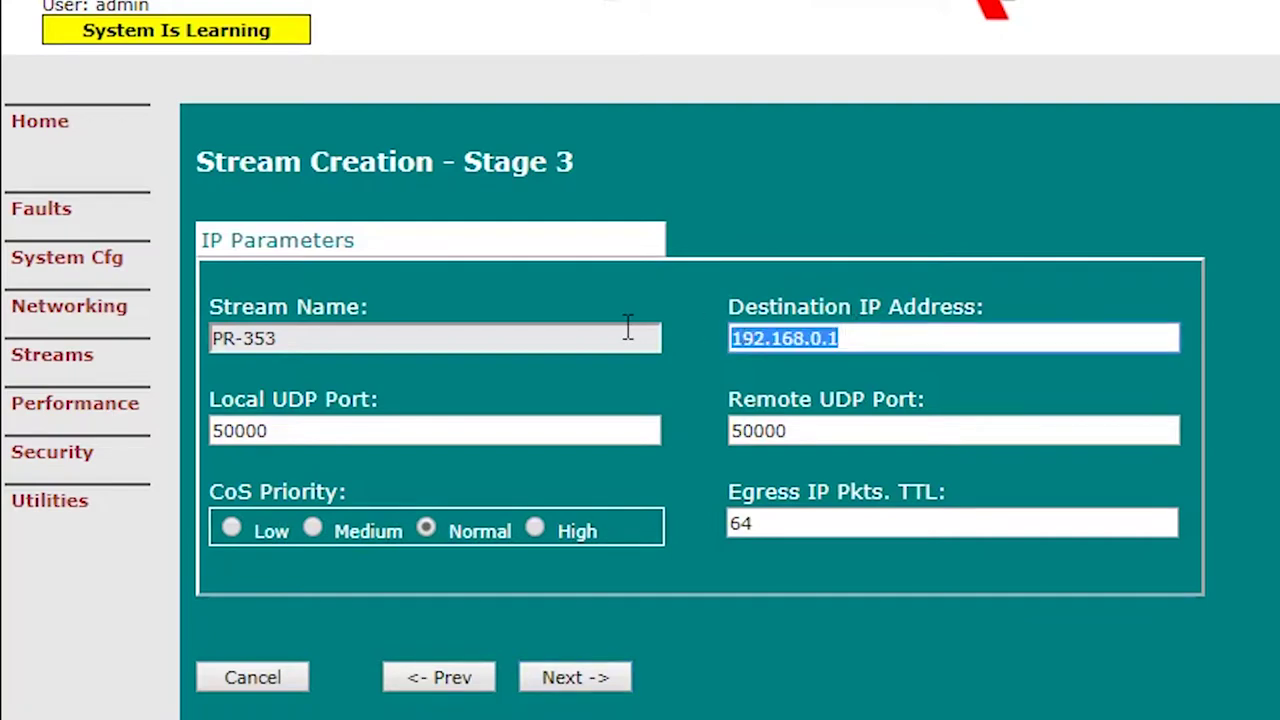
type("10.10.10")
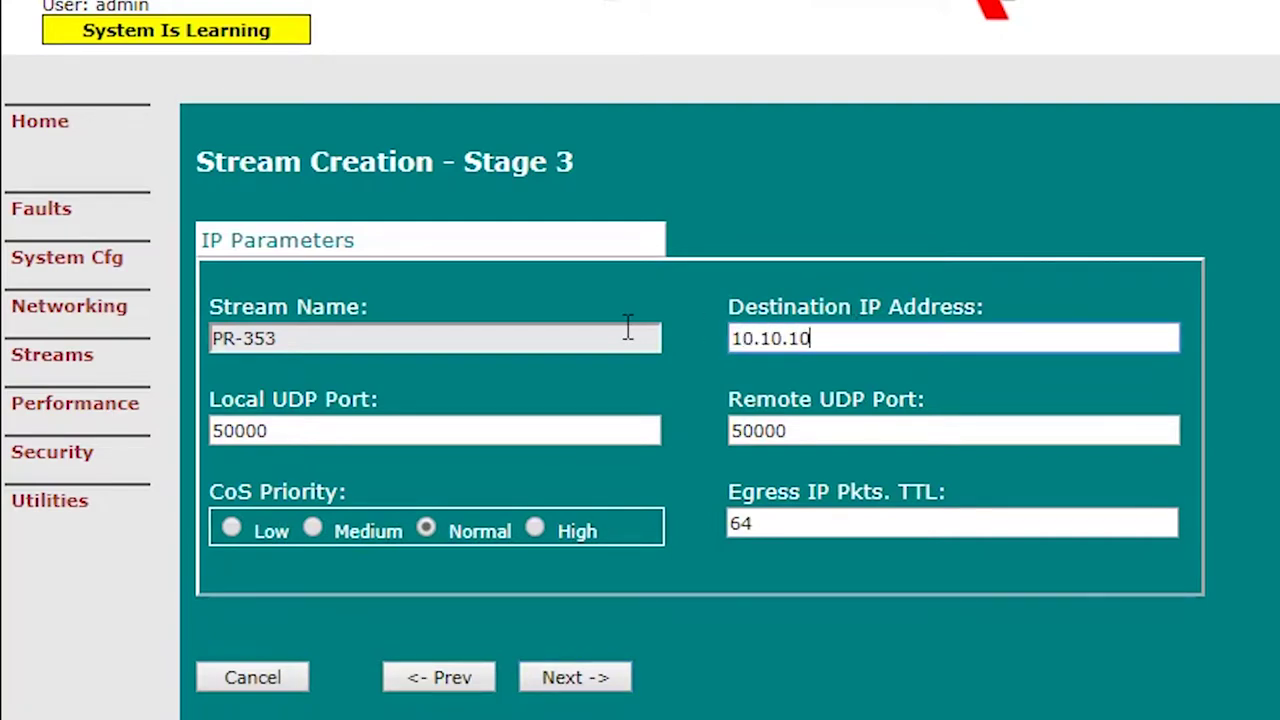
left_click(580, 677)
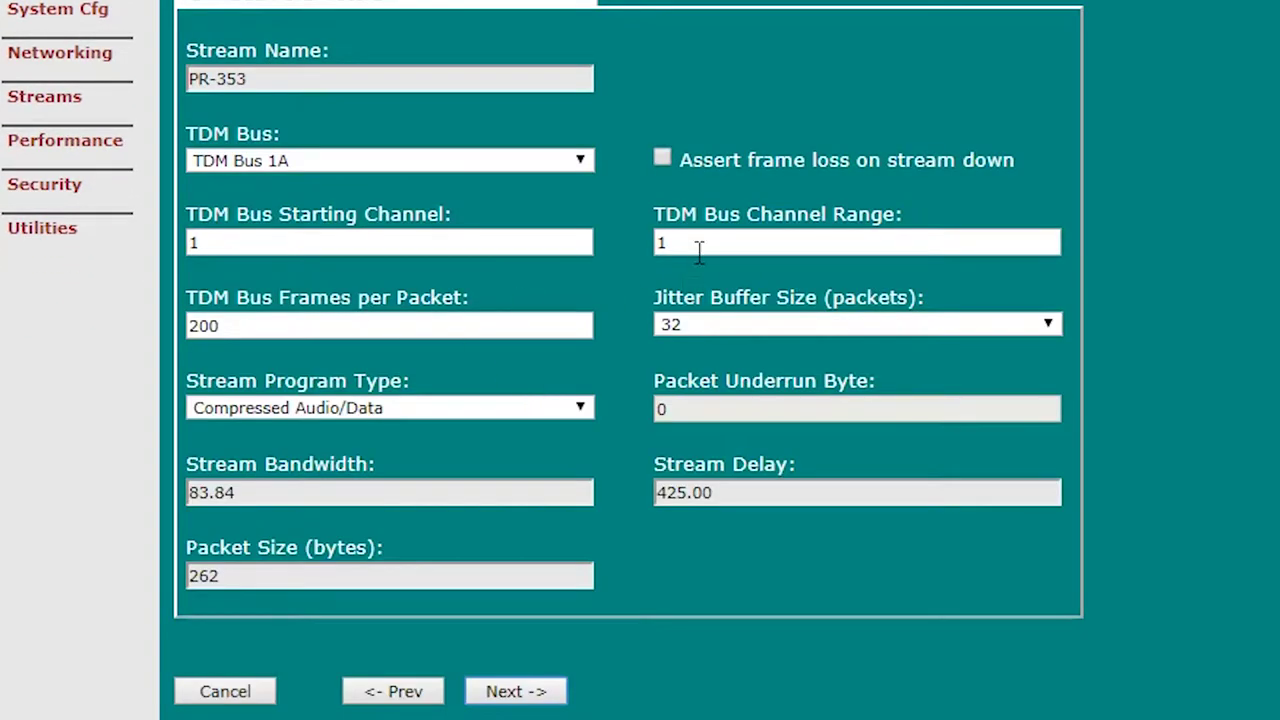
Step: Give it channel range 23, 50 frames per packet and Linear Audio/Voice program type, then create it
left_click(704, 245)
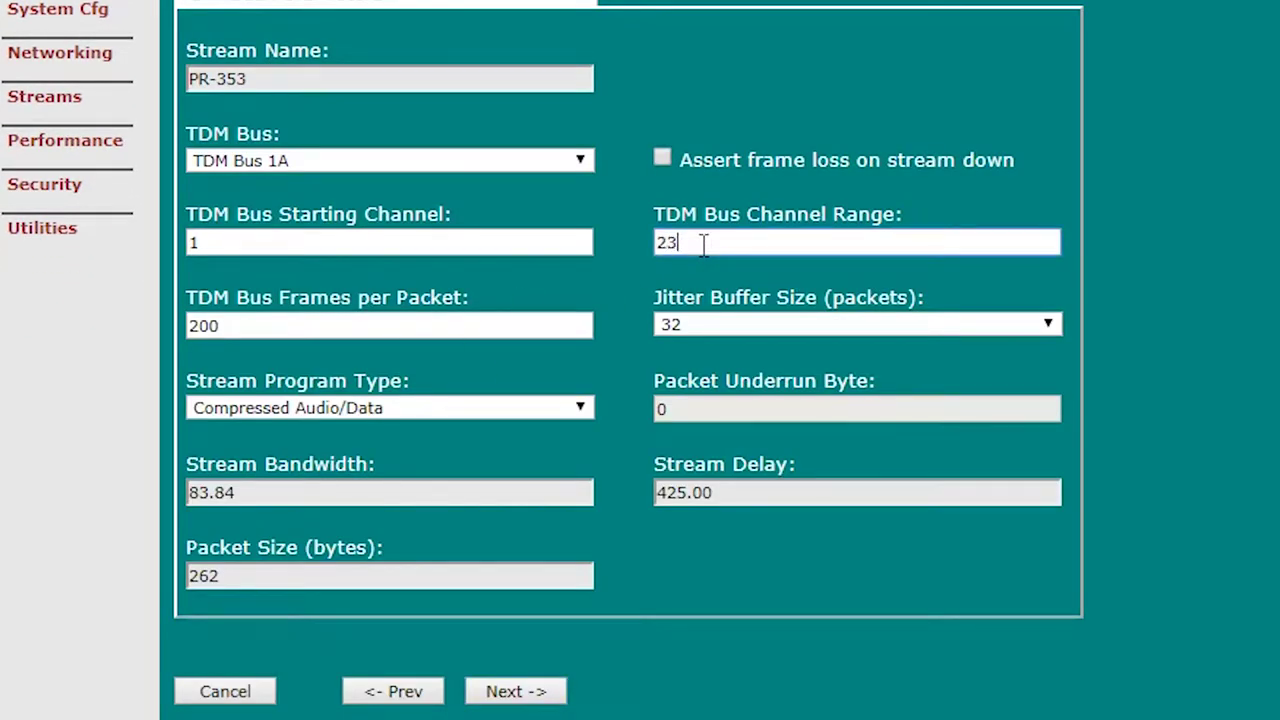
type("23")
key("Tab")
type("5")
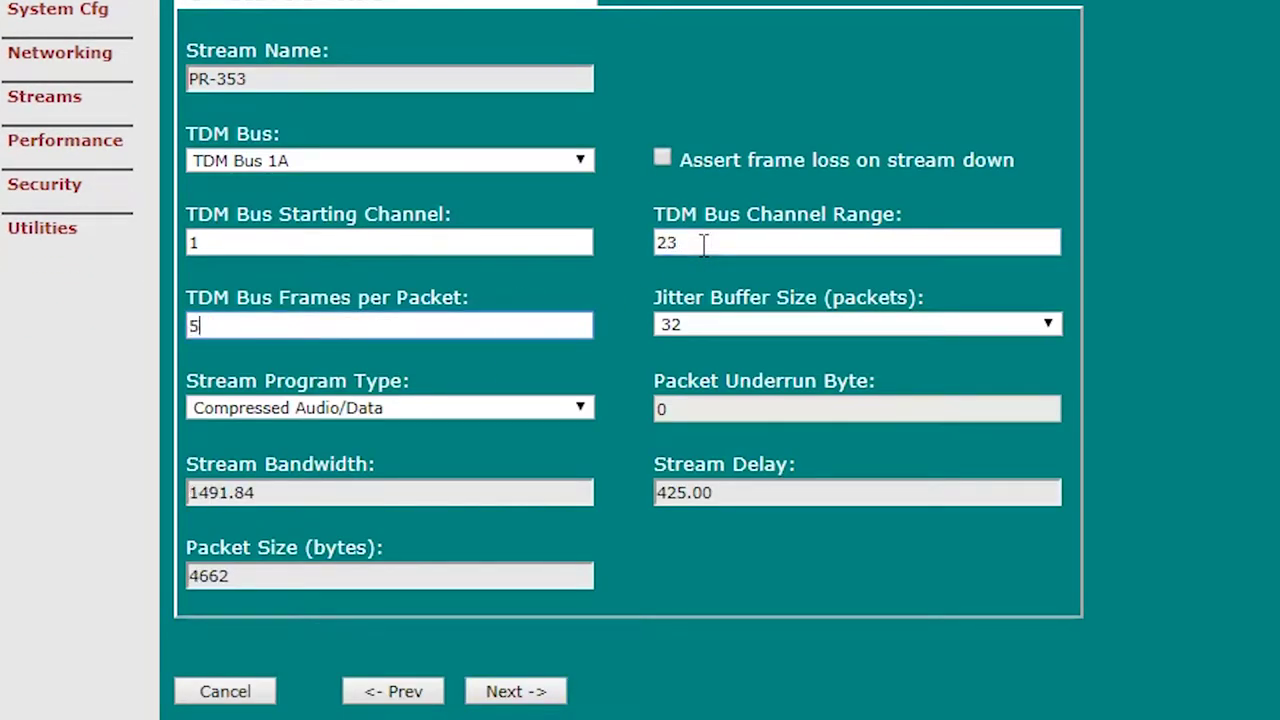
left_click(577, 407)
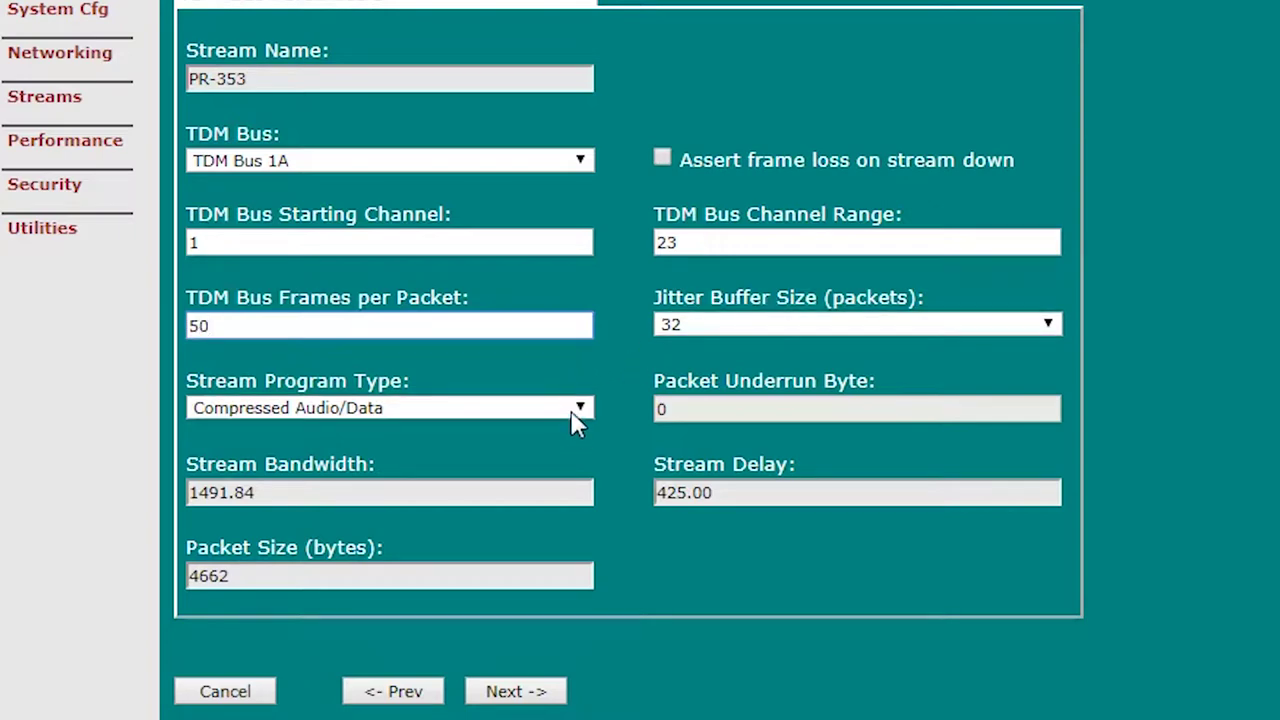
left_click(523, 473)
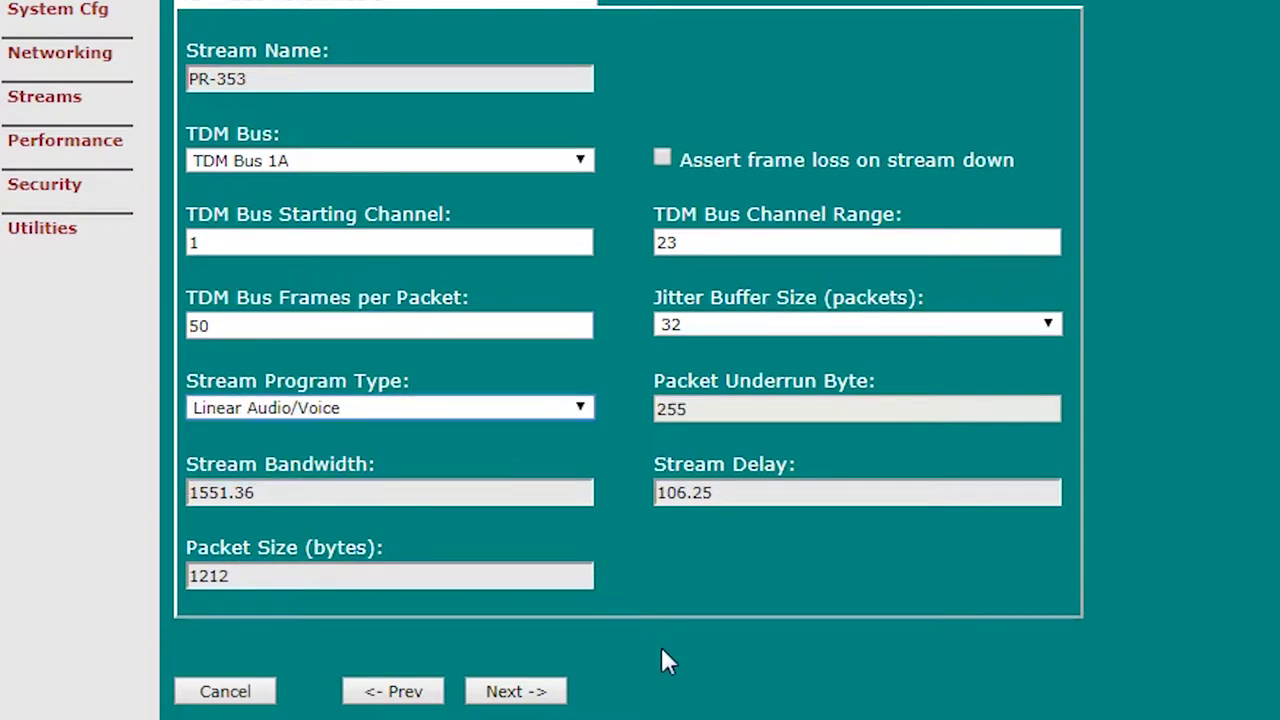
left_click(543, 690)
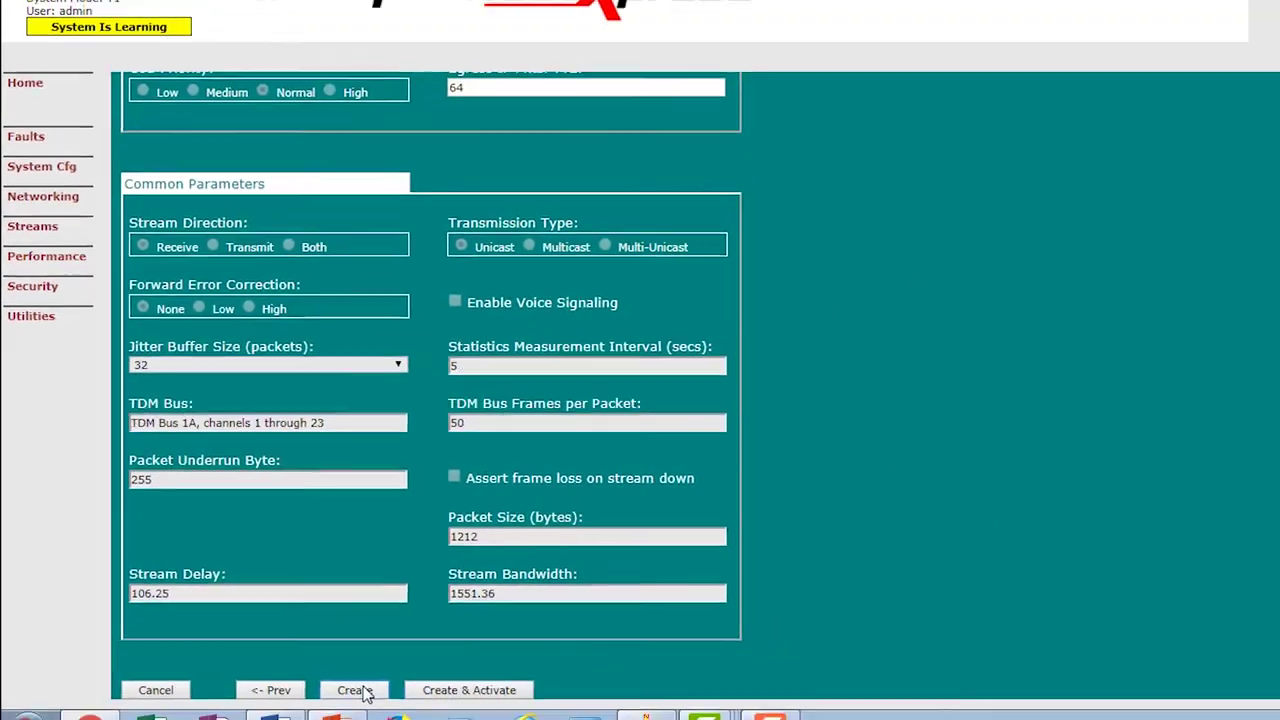
left_click(418, 716)
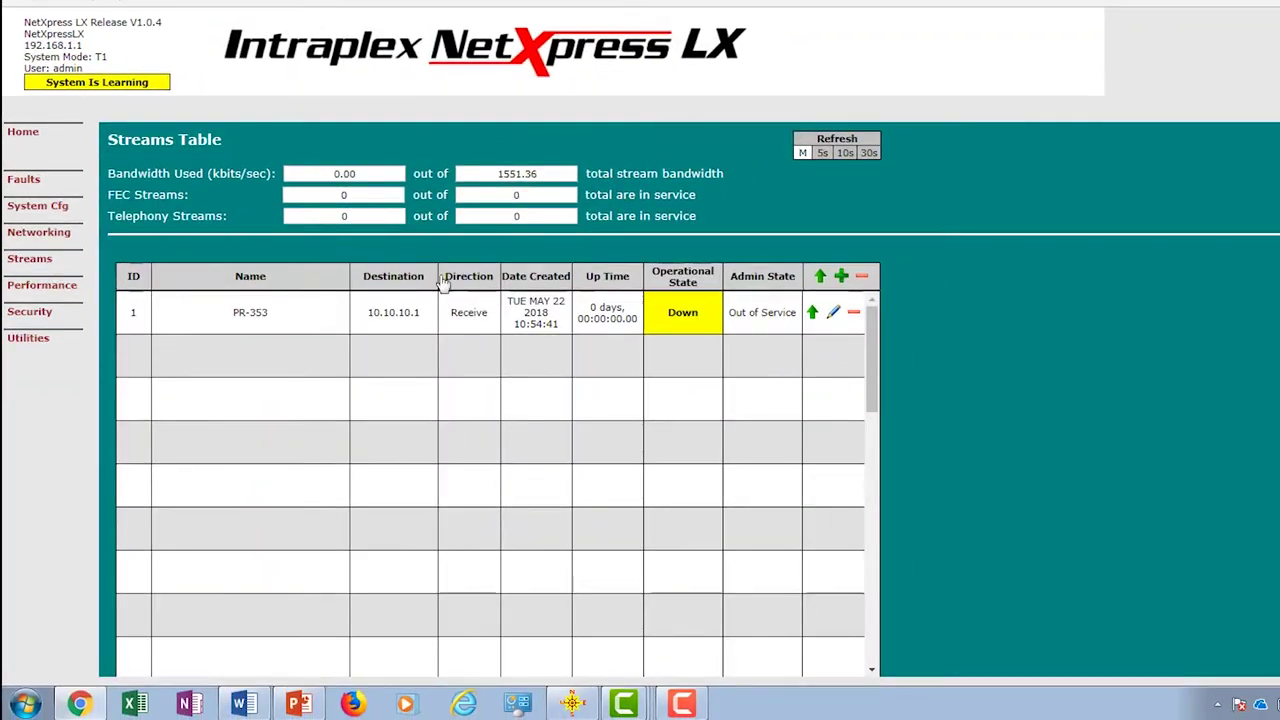
mouse_move(66, 233)
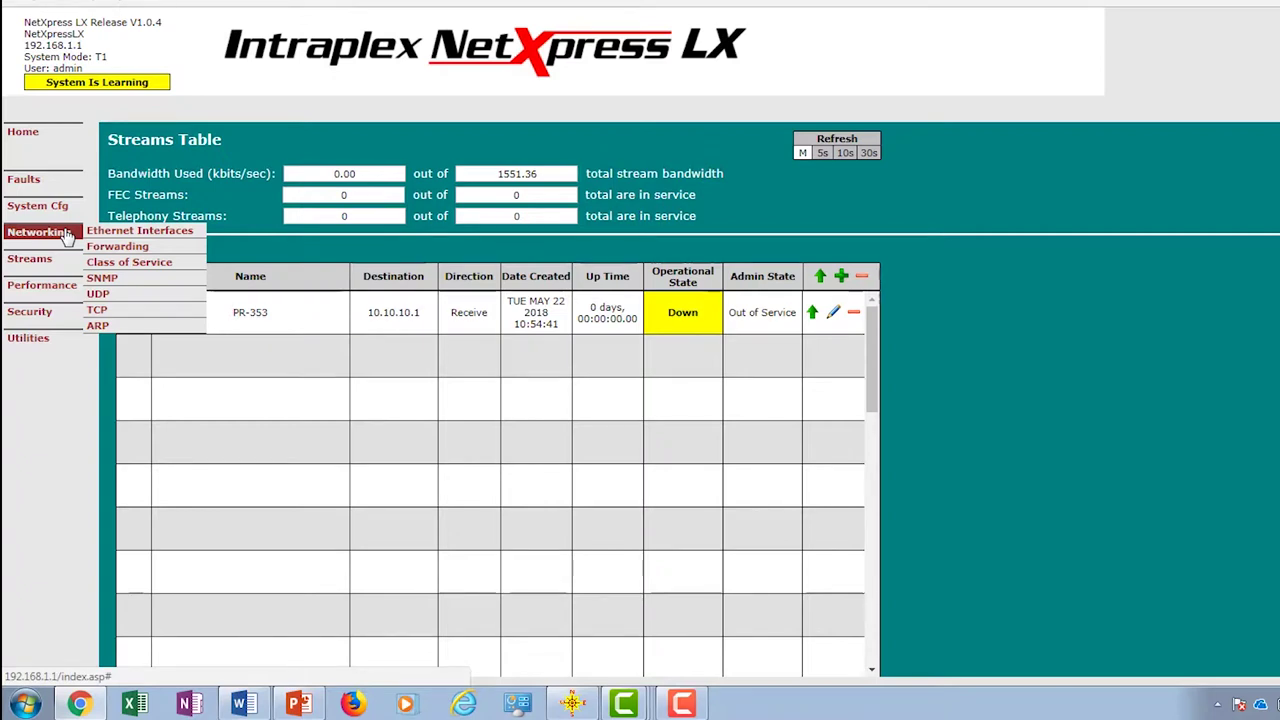
Step: In System Timing, set the primary source to Stream with PR-353 as primary receive stream, and submit
mouse_move(61, 211)
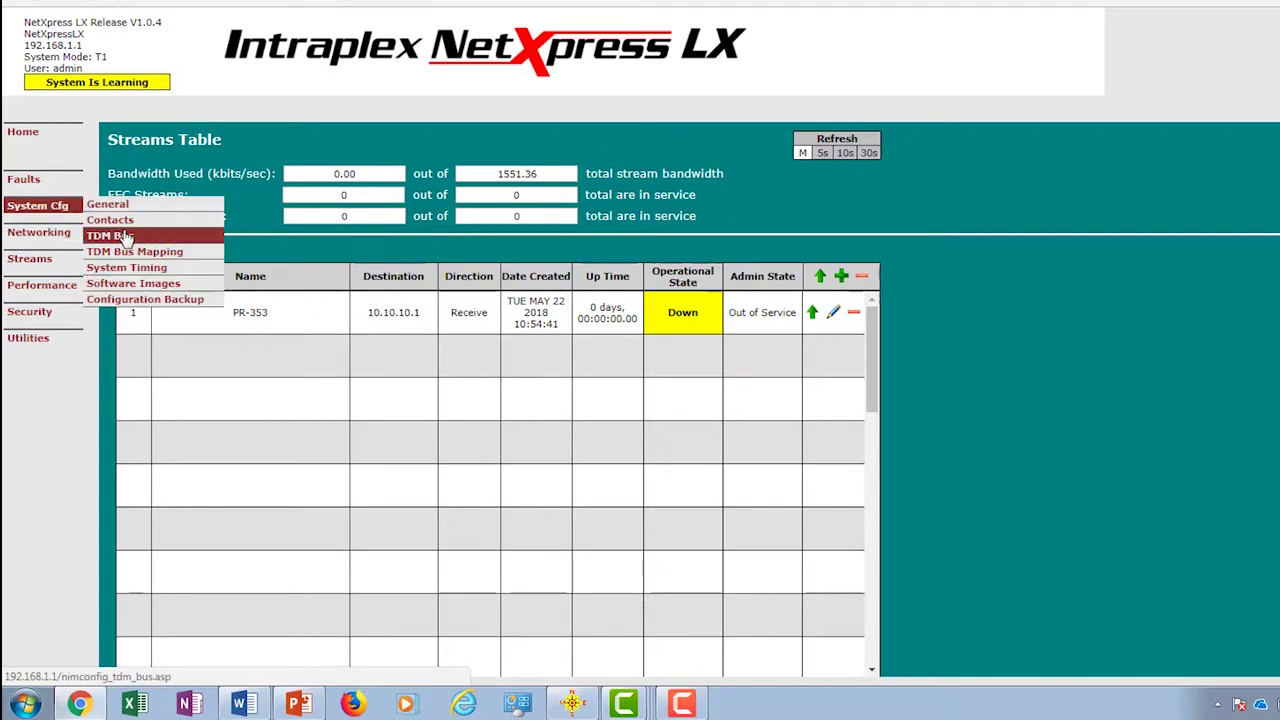
left_click(130, 268)
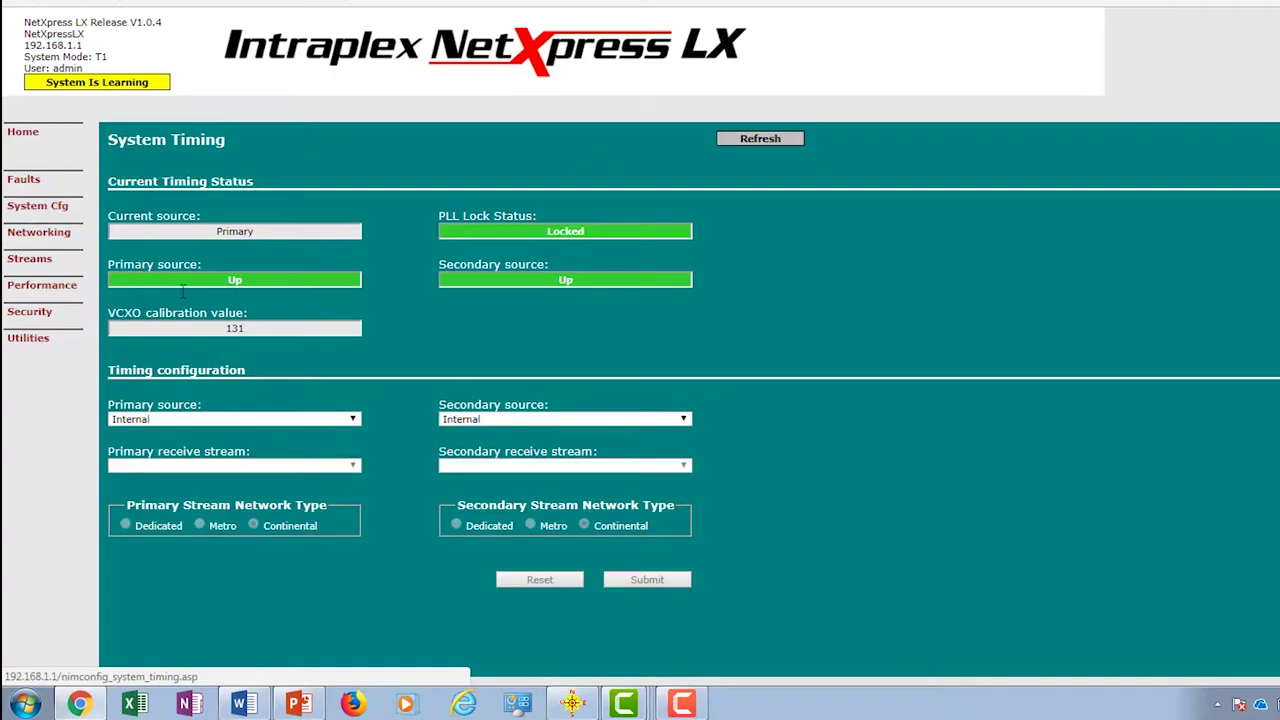
left_click(206, 420)
left_click(206, 459)
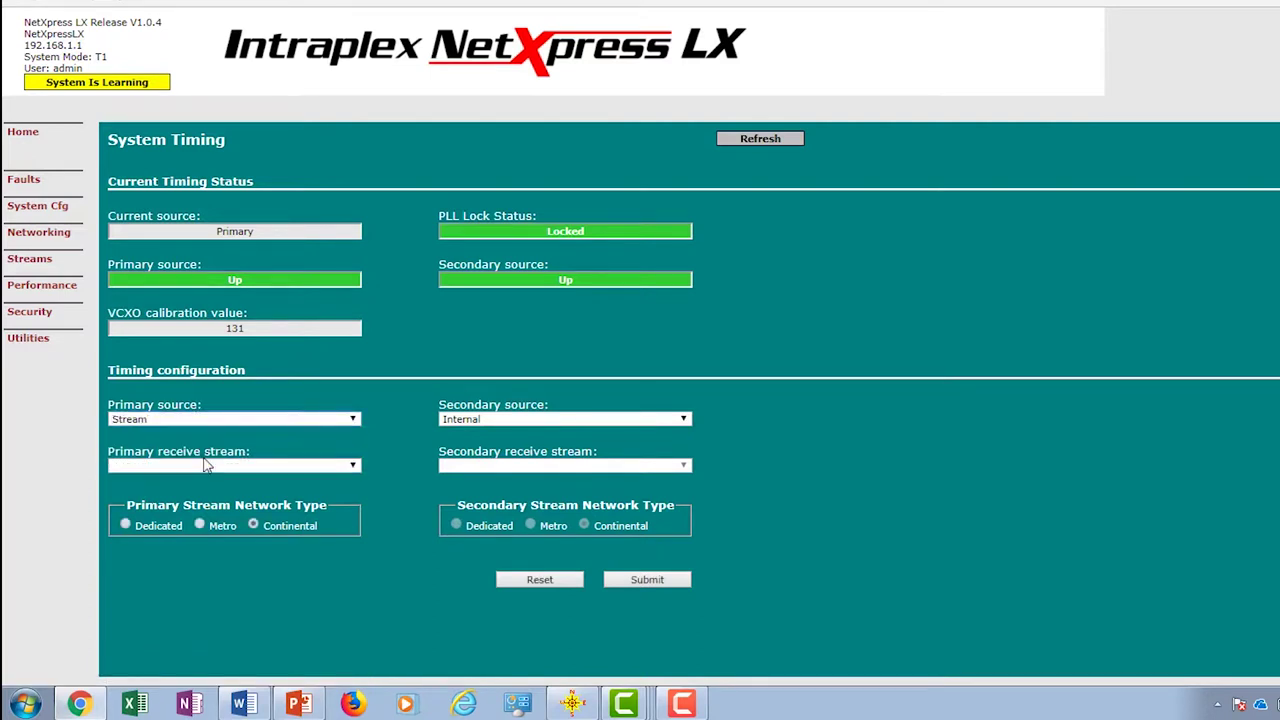
left_click(206, 465)
left_click(221, 494)
left_click(646, 579)
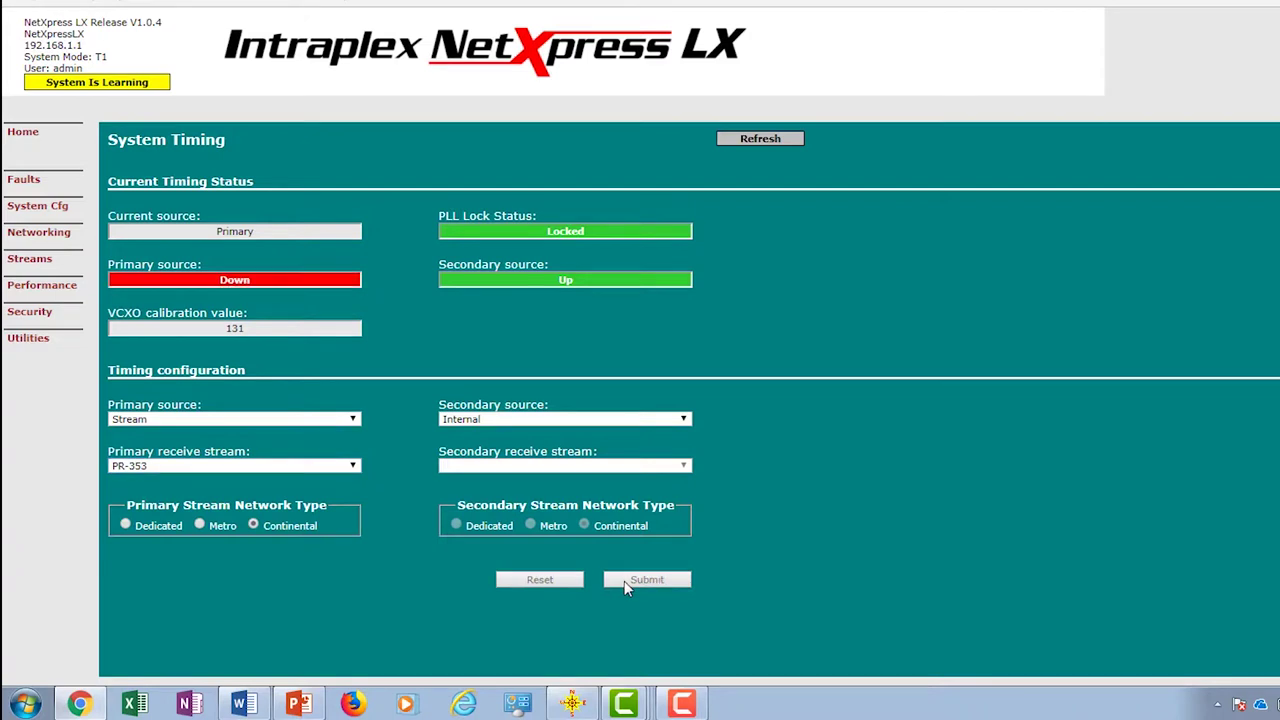
Step: Put the PR-353 stream in service from the Streams Table and refresh to see it Up
left_click(66, 262)
left_click(811, 313)
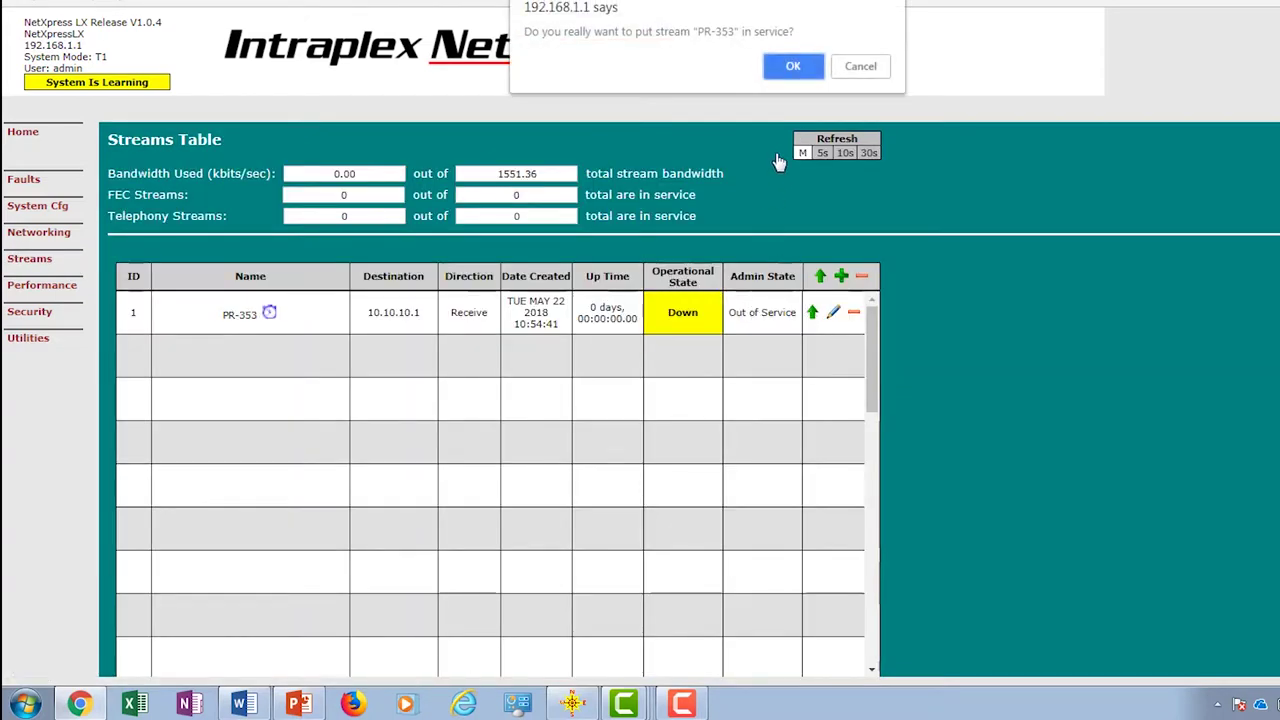
left_click(806, 150)
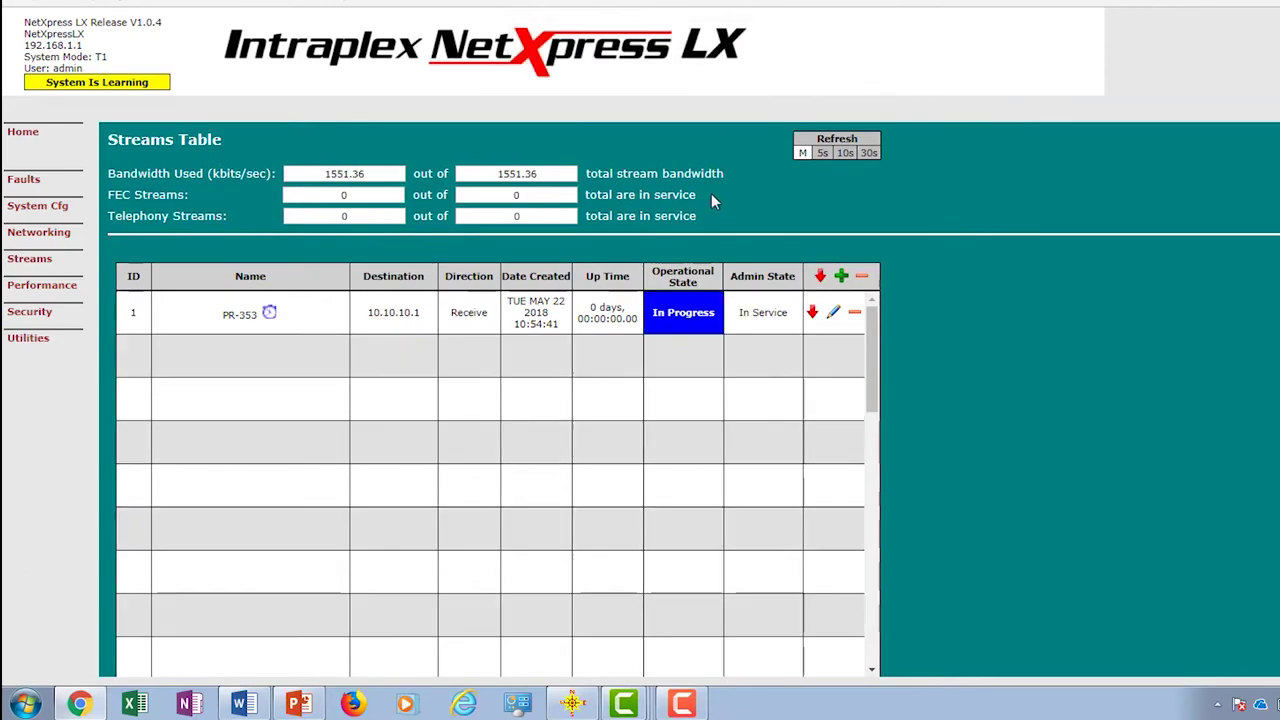
left_click(803, 153)
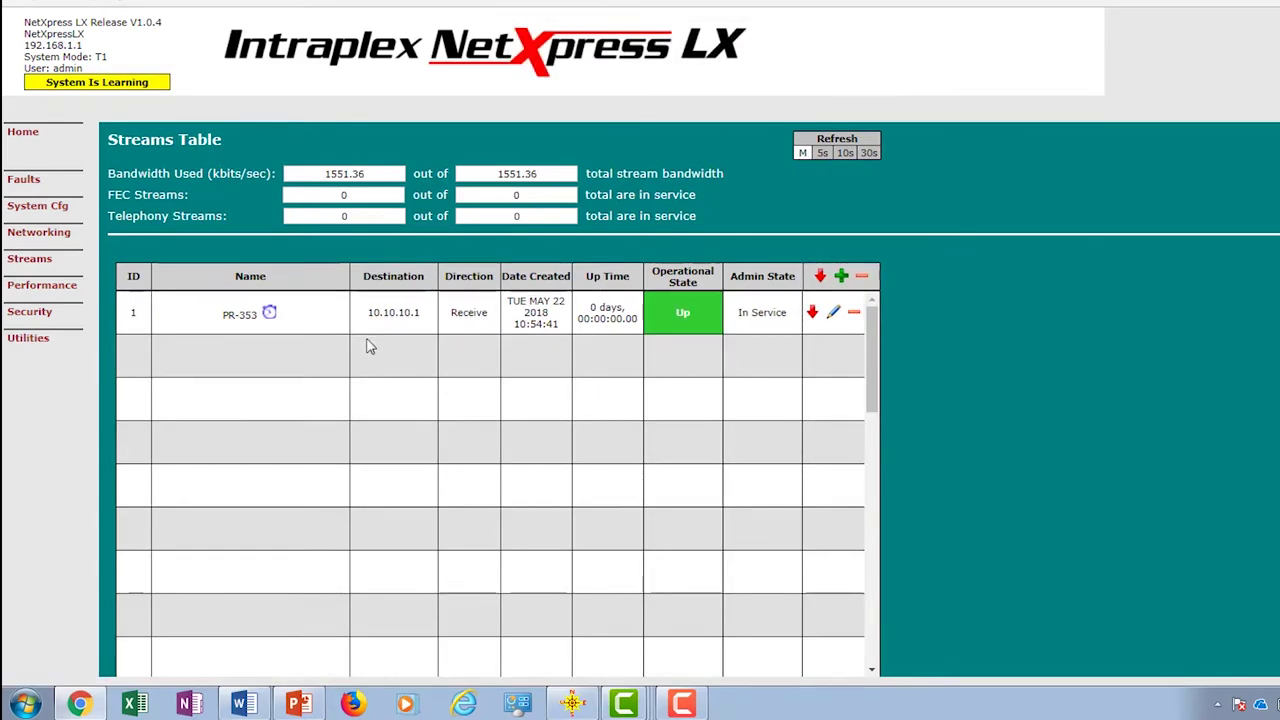
Step: Check the Faults > Current Alarms list
mouse_move(272, 317)
mouse_move(30, 179)
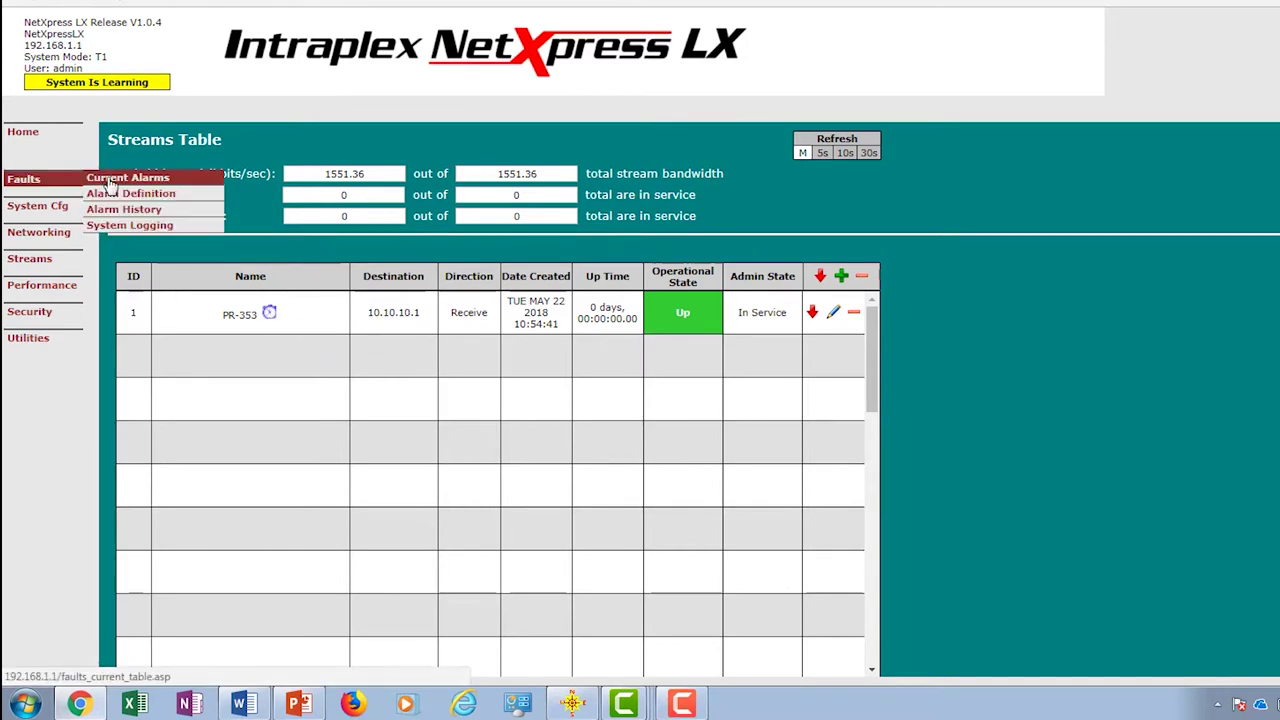
left_click(110, 177)
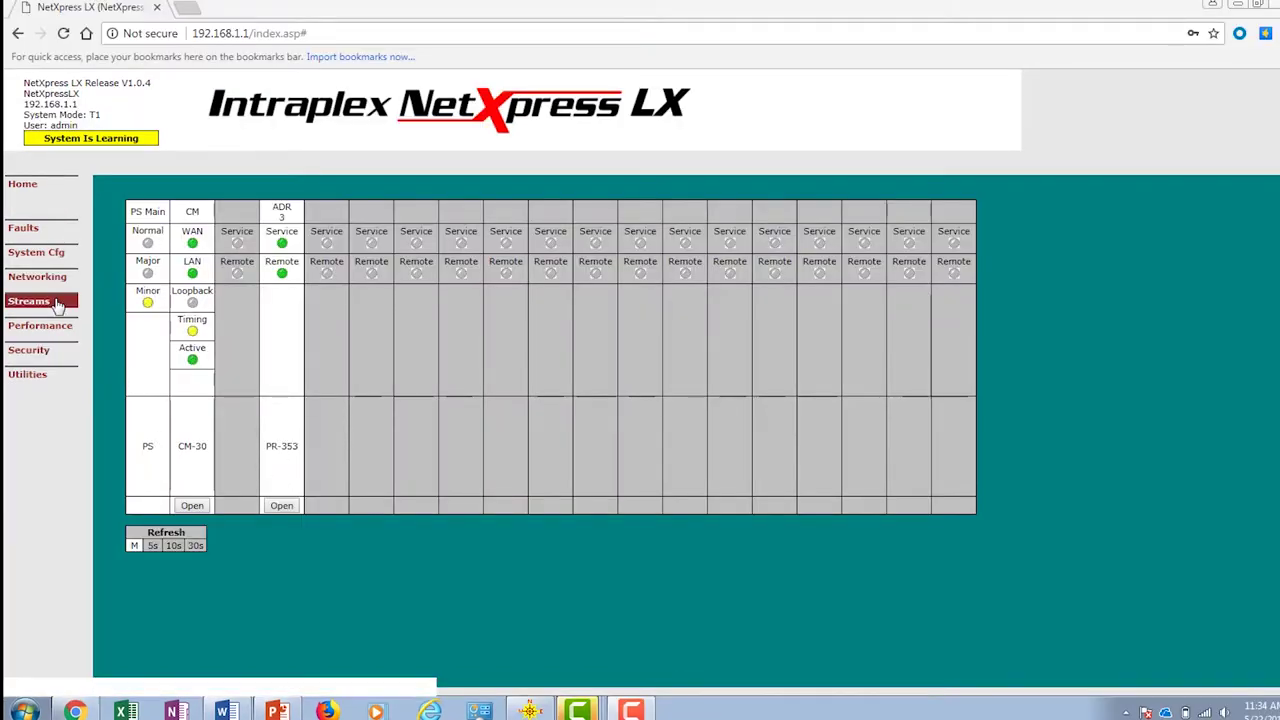
mouse_move(47, 330)
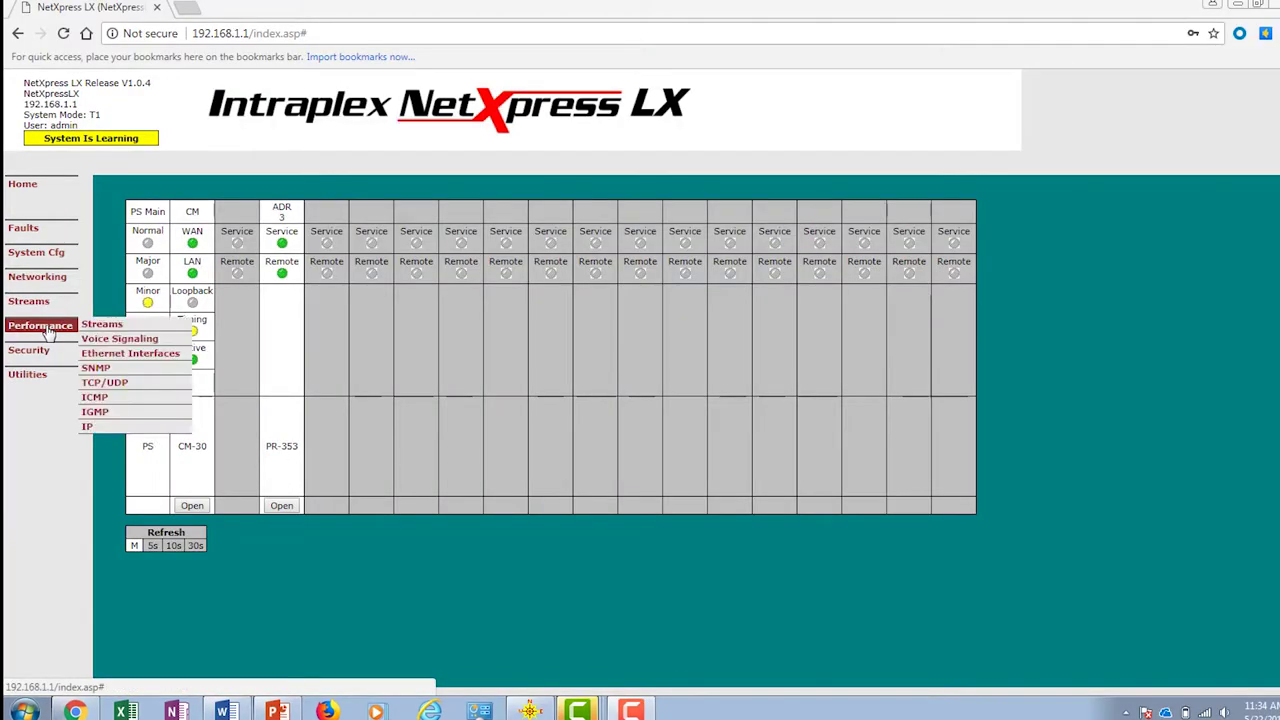
Step: Show per-stream statistics with a 10-second refresh, then check the current alarms
left_click(102, 326)
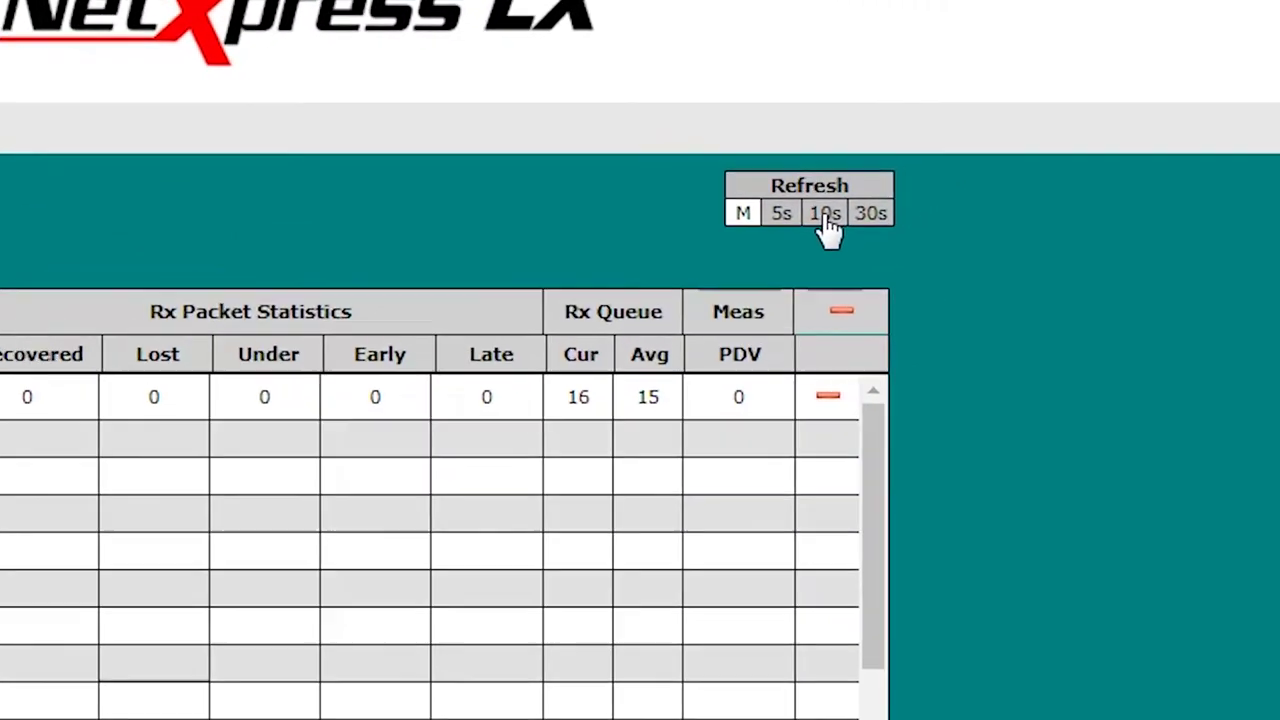
left_click(1013, 158)
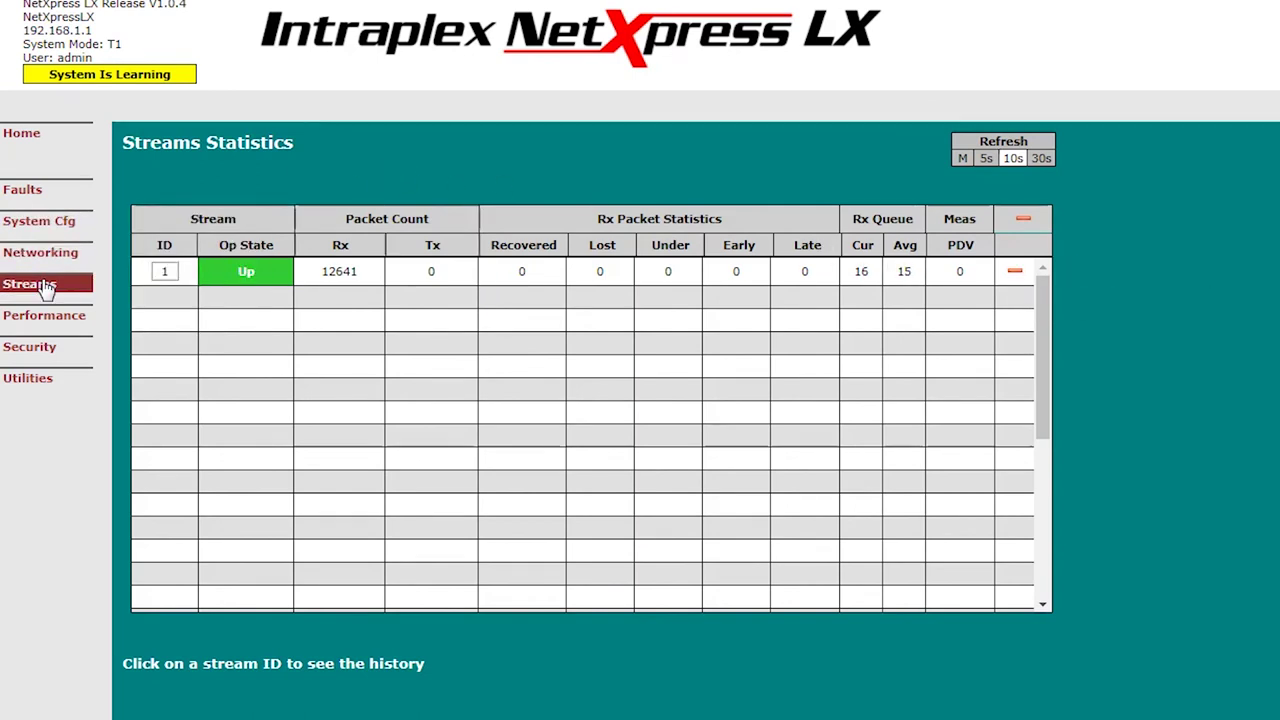
mouse_move(34, 192)
left_click(118, 190)
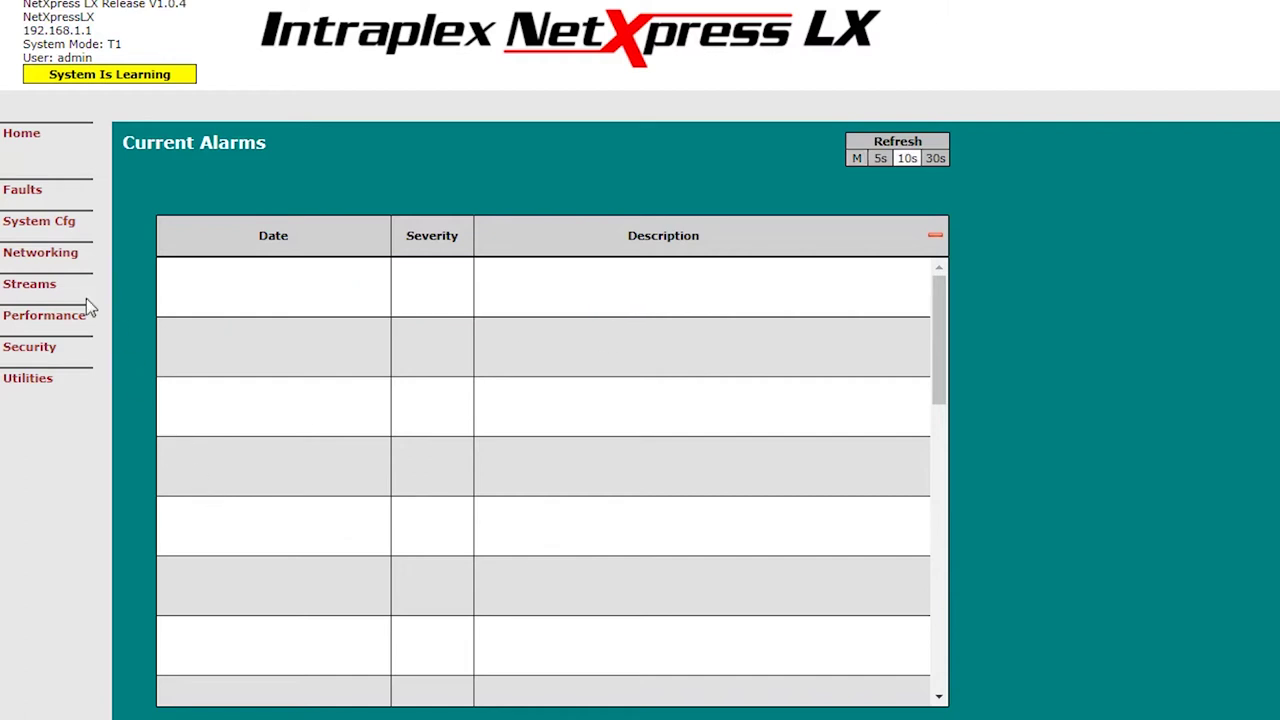
Step: Recheck PR-353 stream statistics, reload the page until learning clears, and return to the home overview
mouse_move(48, 318)
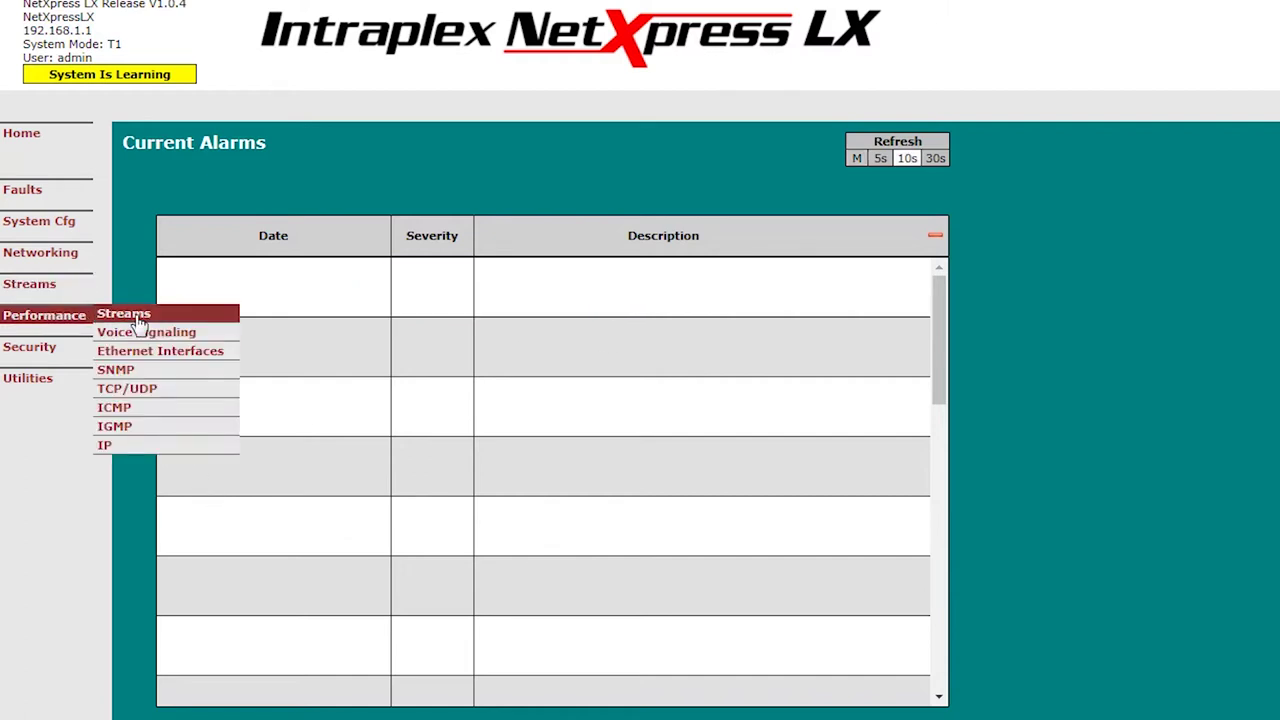
left_click(137, 322)
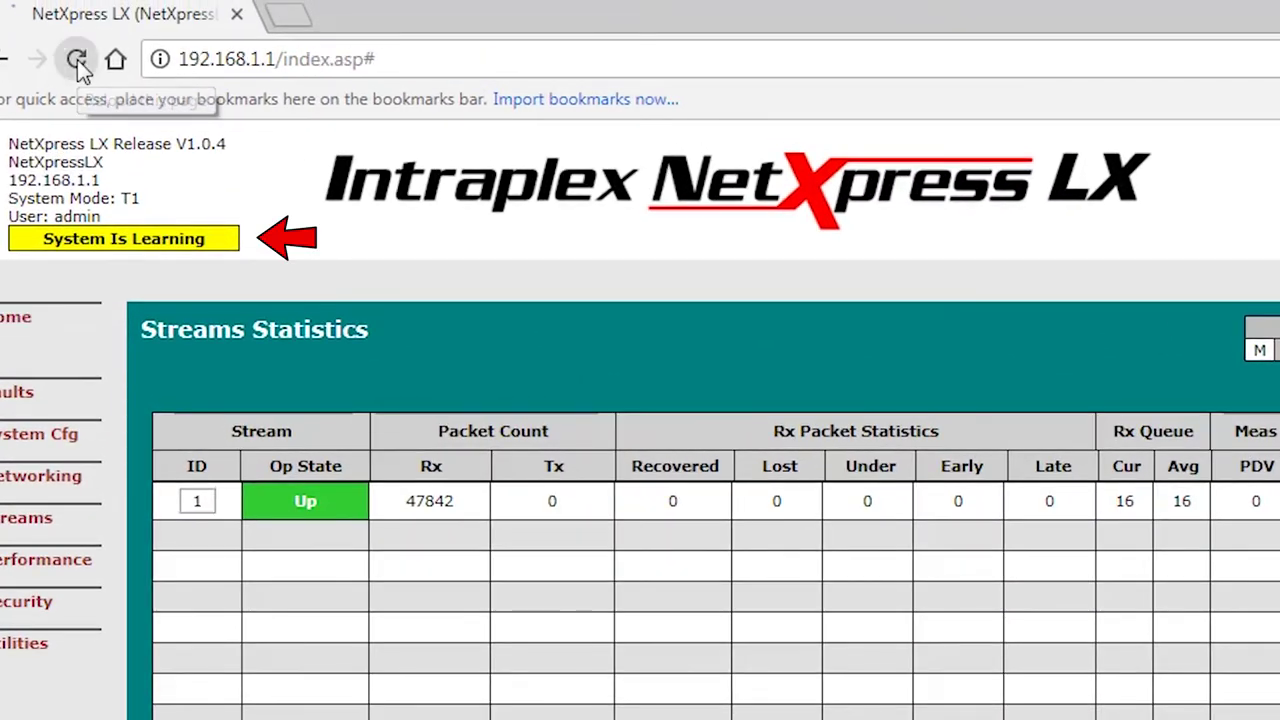
left_click(77, 62)
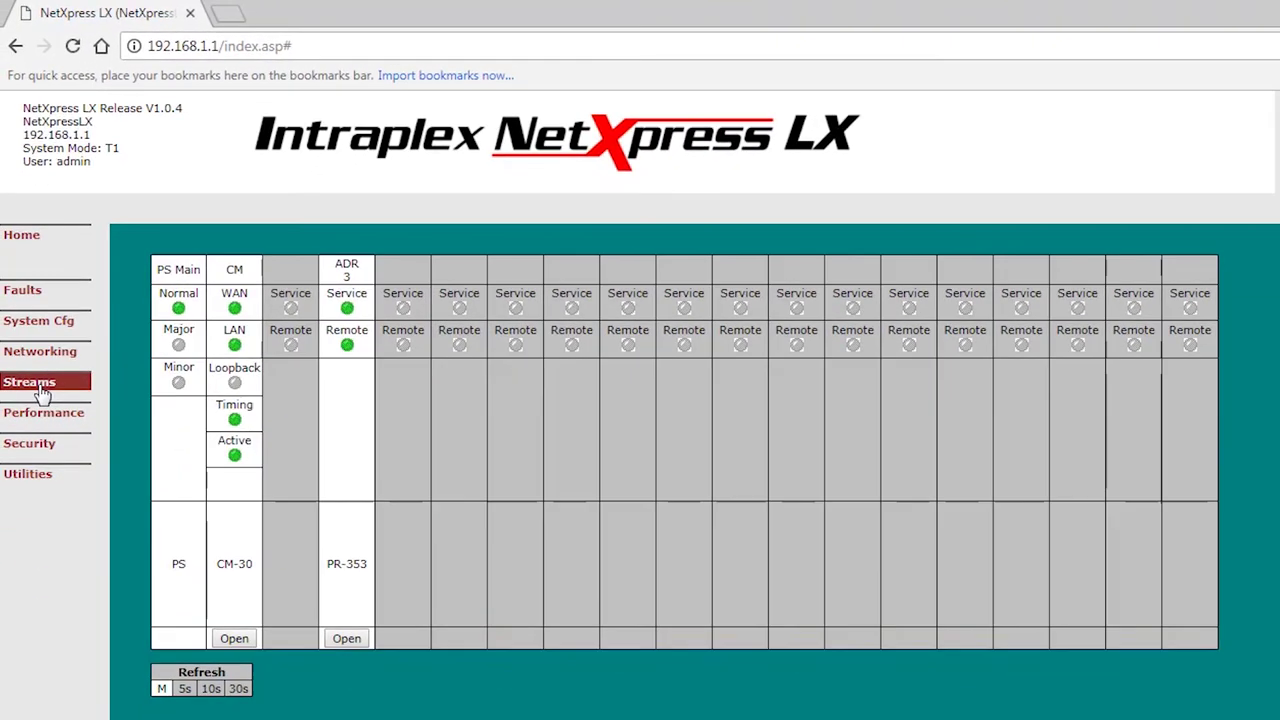
left_click(30, 383)
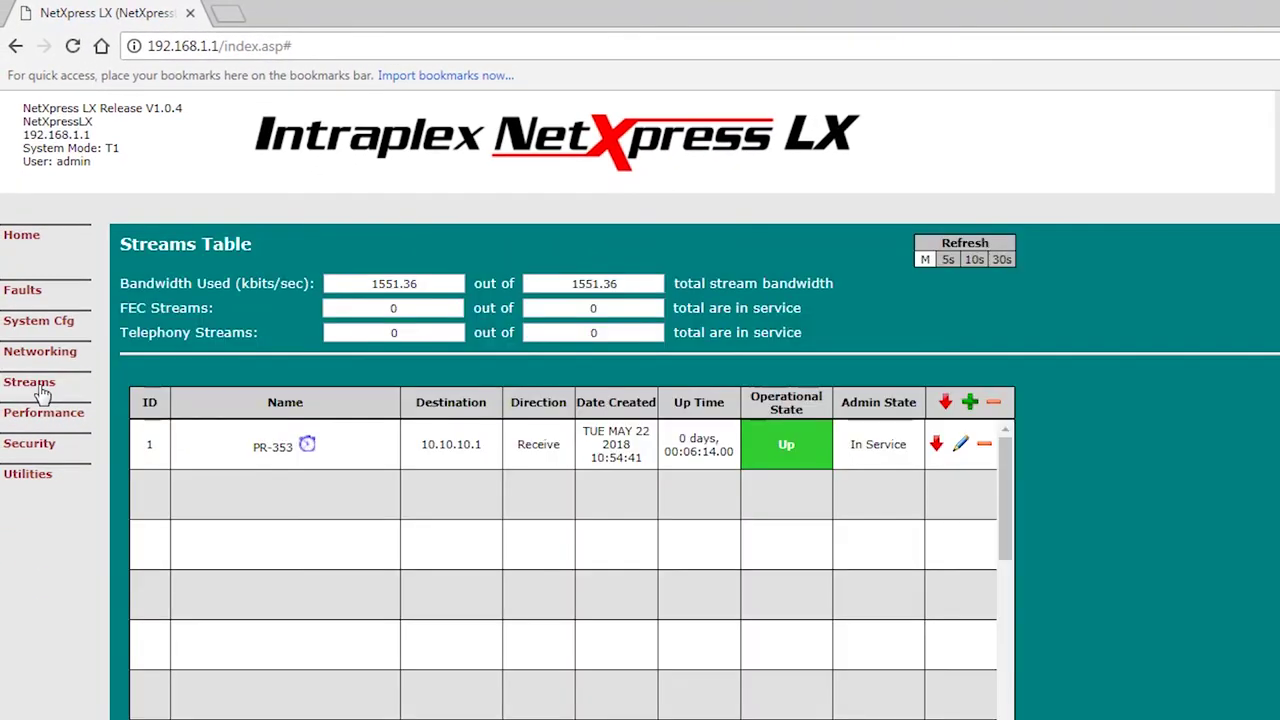
left_click(40, 245)
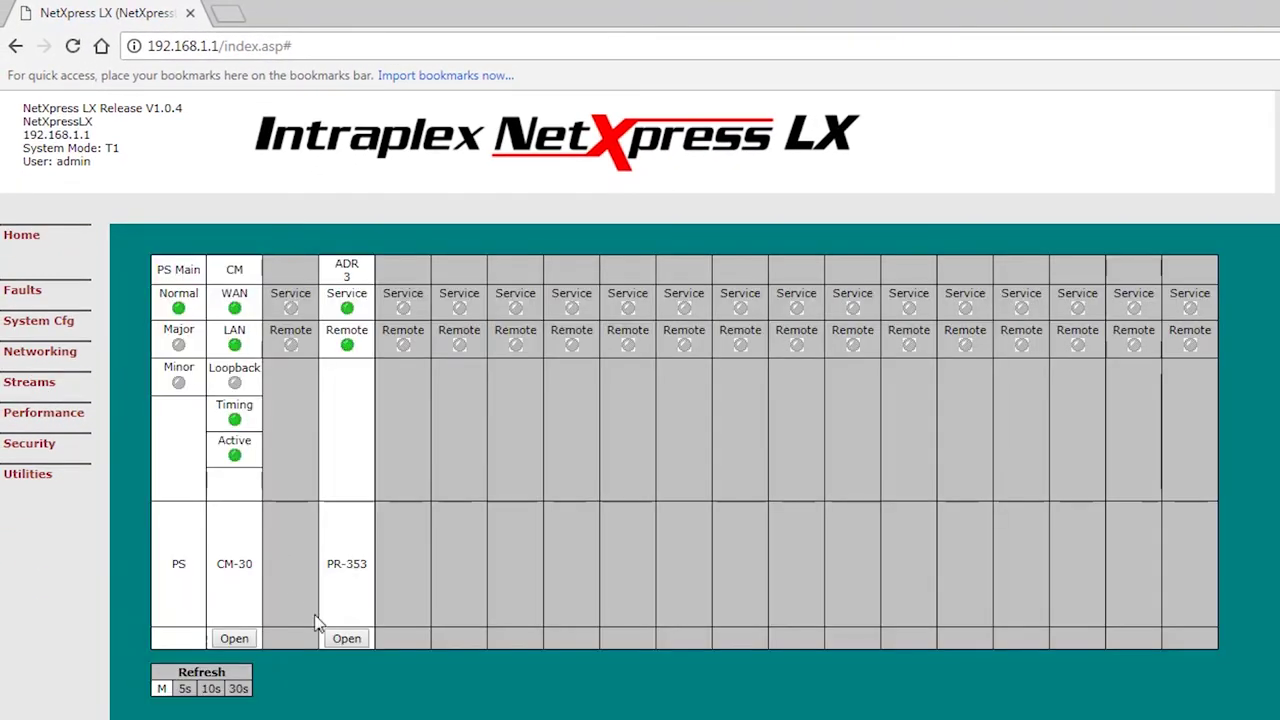
Step: Open PR-353's Status view and refresh it to show In Service, Audio Detected and TDM in frame
left_click(343, 640)
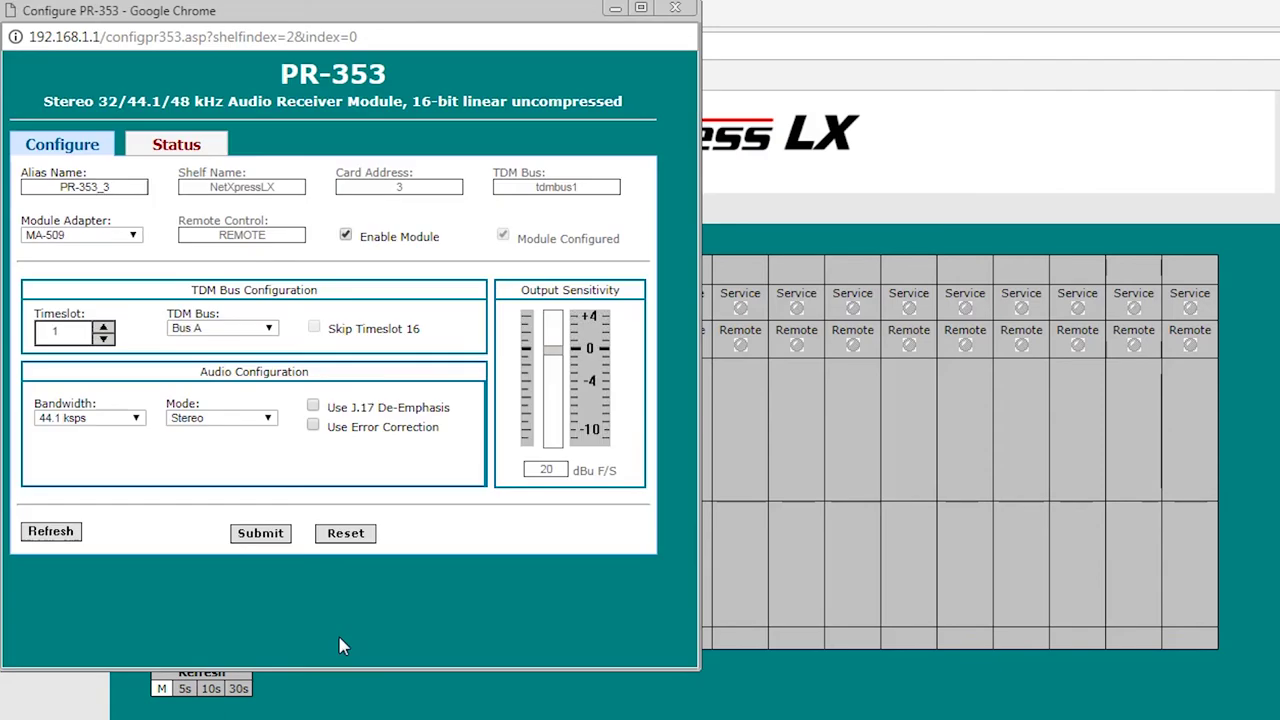
left_click(184, 152)
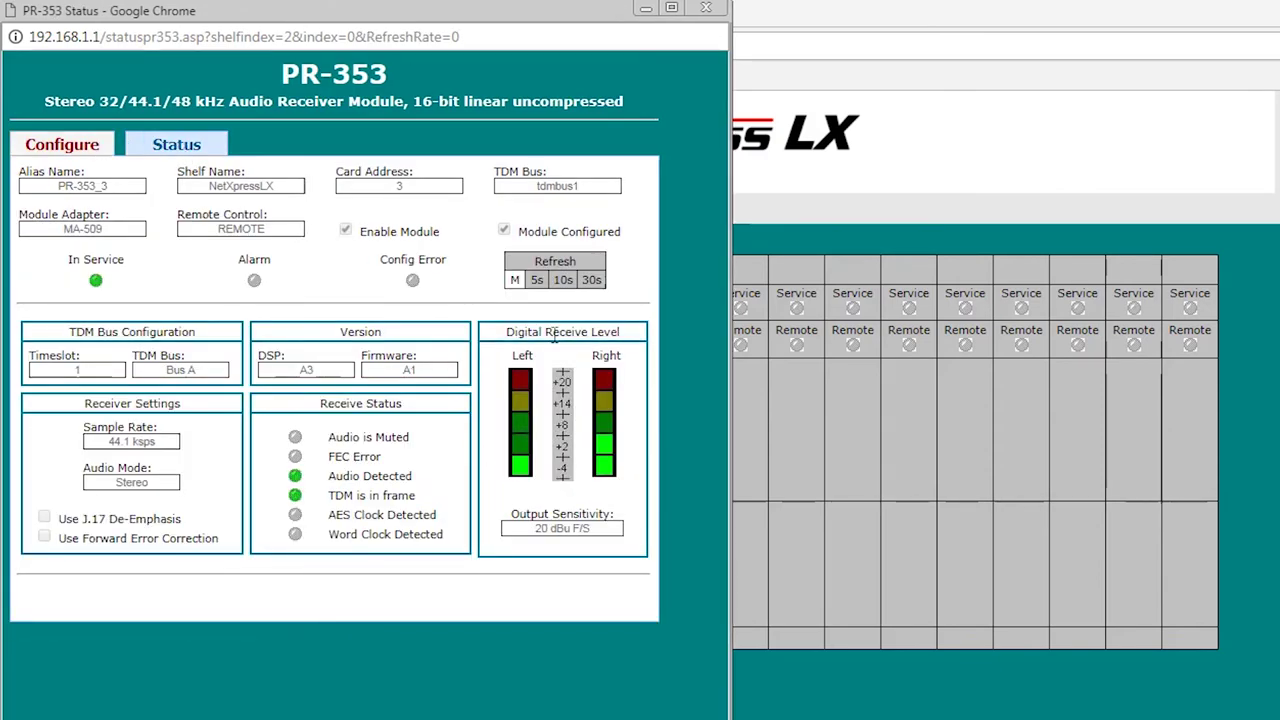
left_click(515, 281)
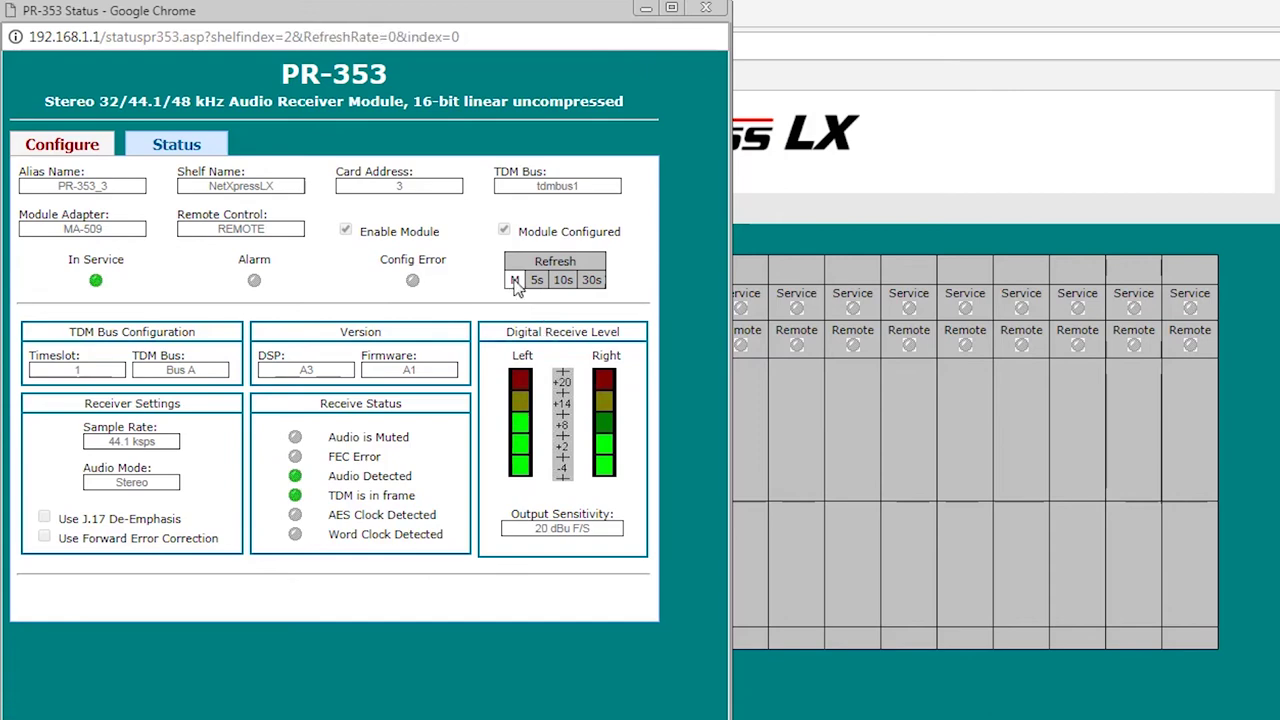